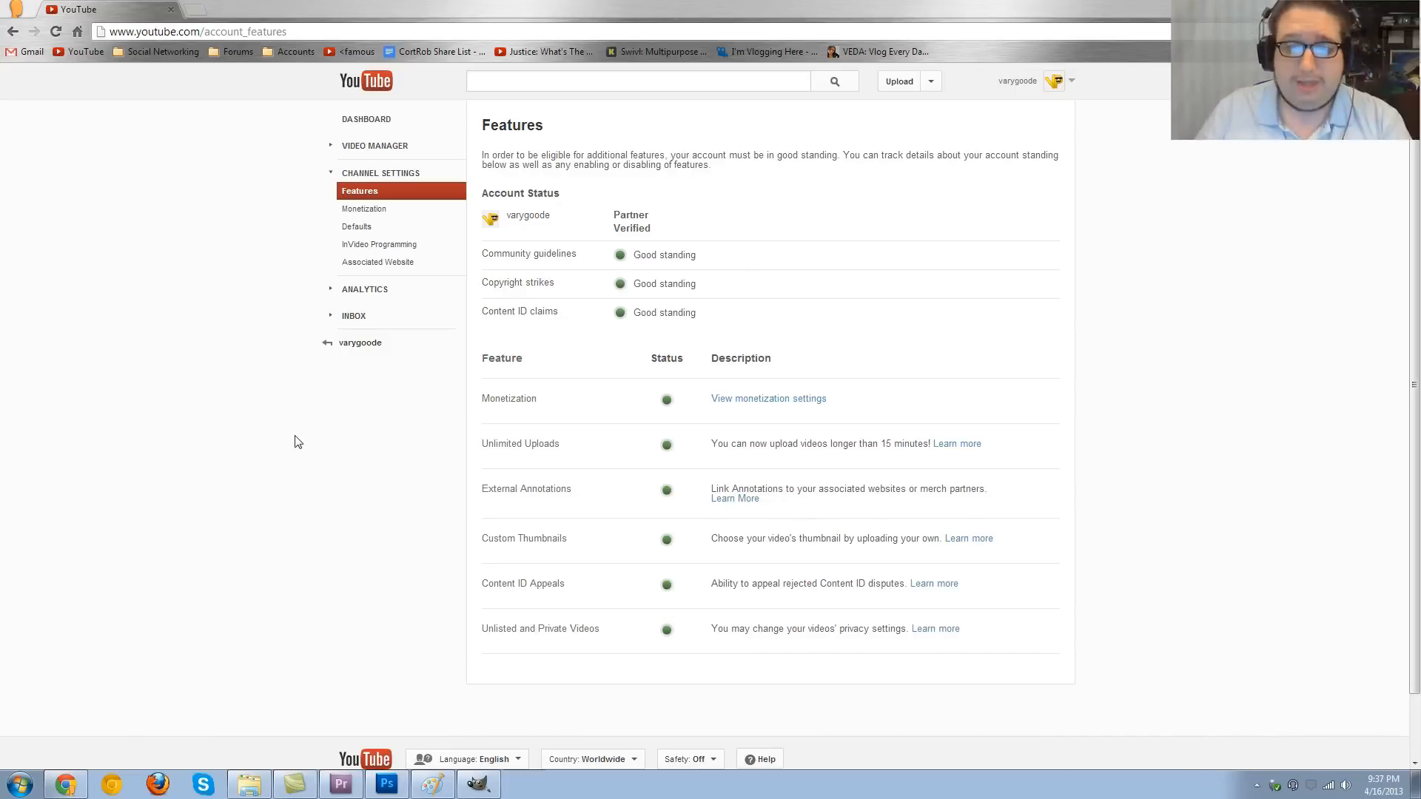
- Open the Video Manager's uploads and open the video "Faces from VEDA #9" for editing
{"action": "left_click", "coordinate": [1006, 82]}
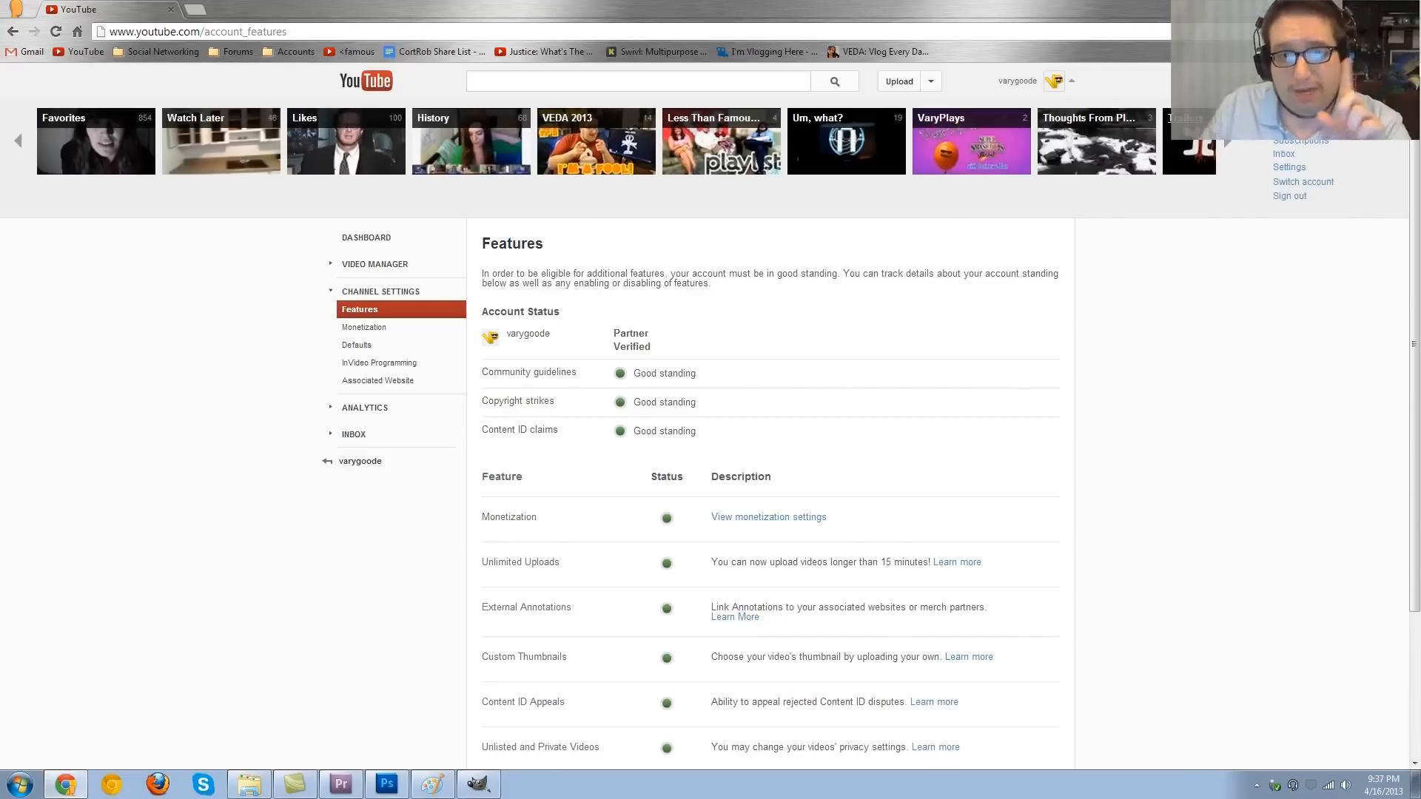
{"action": "left_click", "coordinate": [1295, 140]}
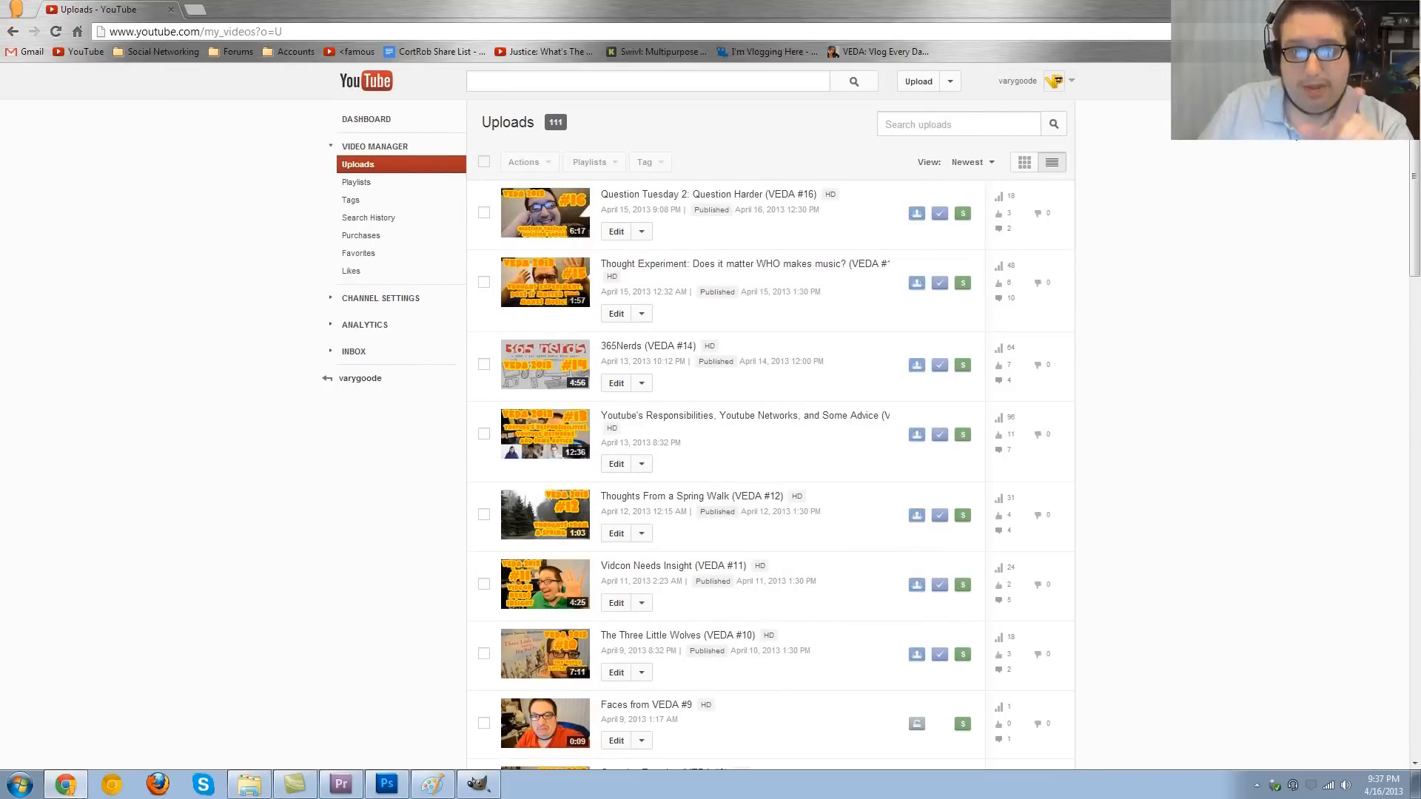
{"action": "scroll", "coordinate": [1208, 435], "scroll_direction": "down", "scroll_amount": 3}
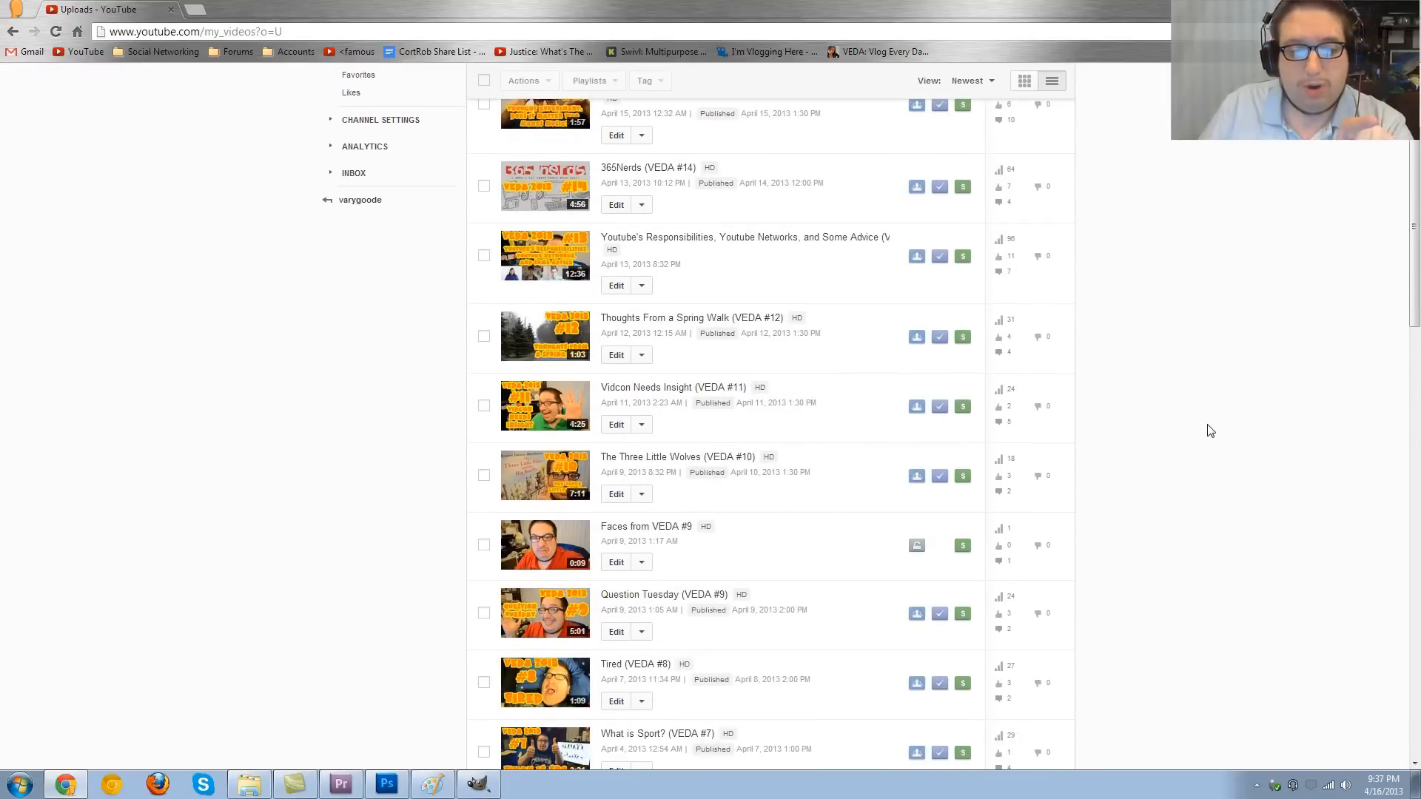
{"action": "left_click", "coordinate": [617, 561]}
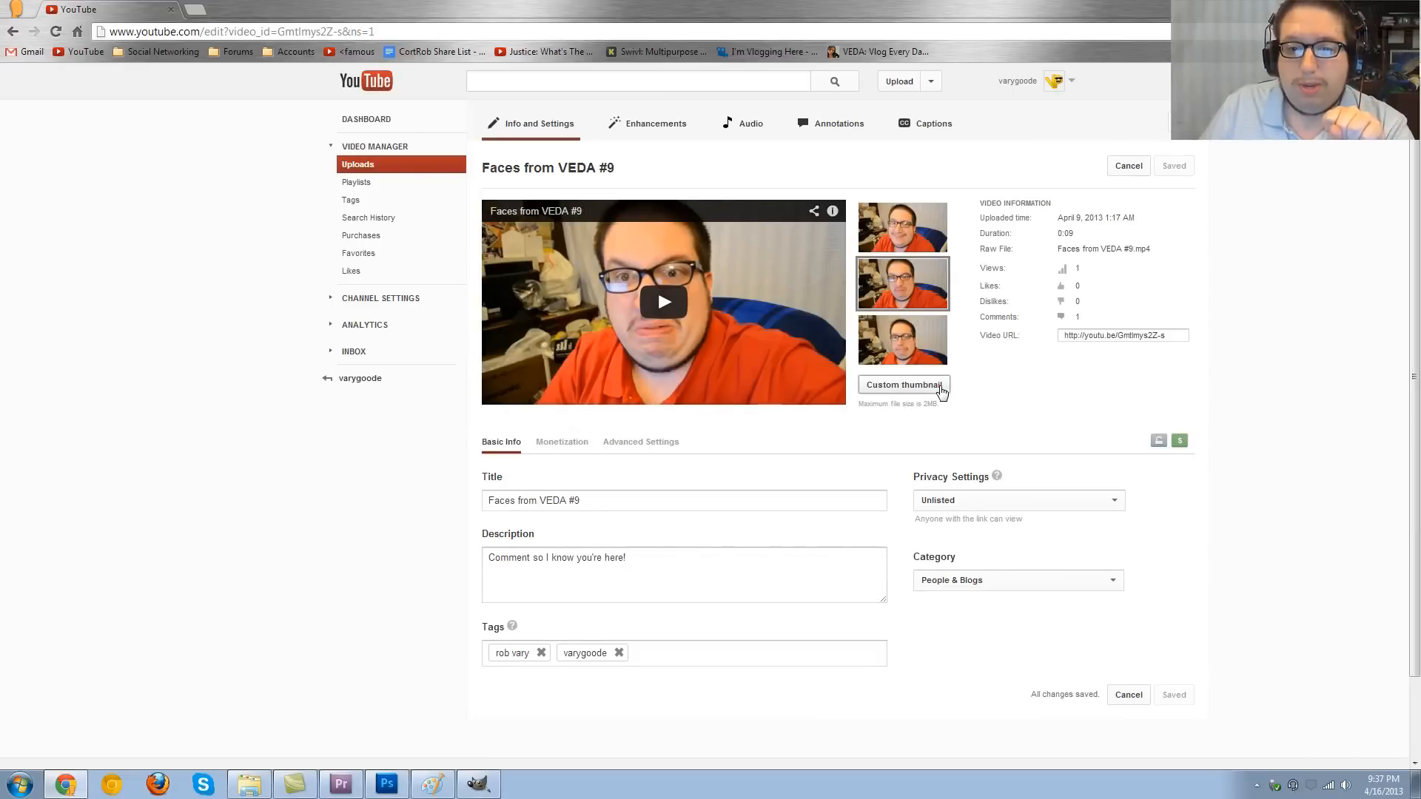
- Examine the custom thumbnail option for the video and return to the uploads list
{"action": "left_click", "coordinate": [941, 388]}
{"action": "left_click", "coordinate": [477, 325]}
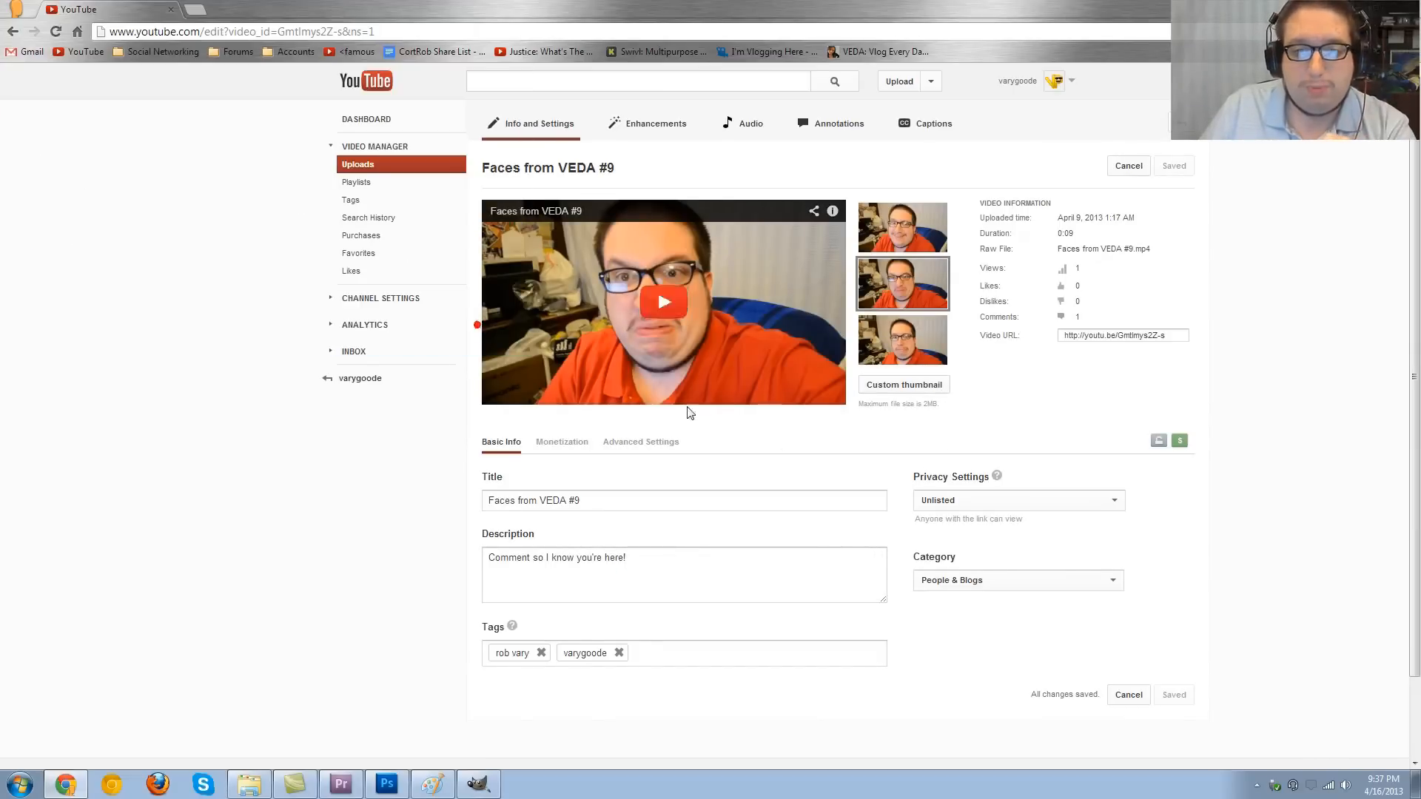
{"action": "mouse_move", "coordinate": [949, 416]}
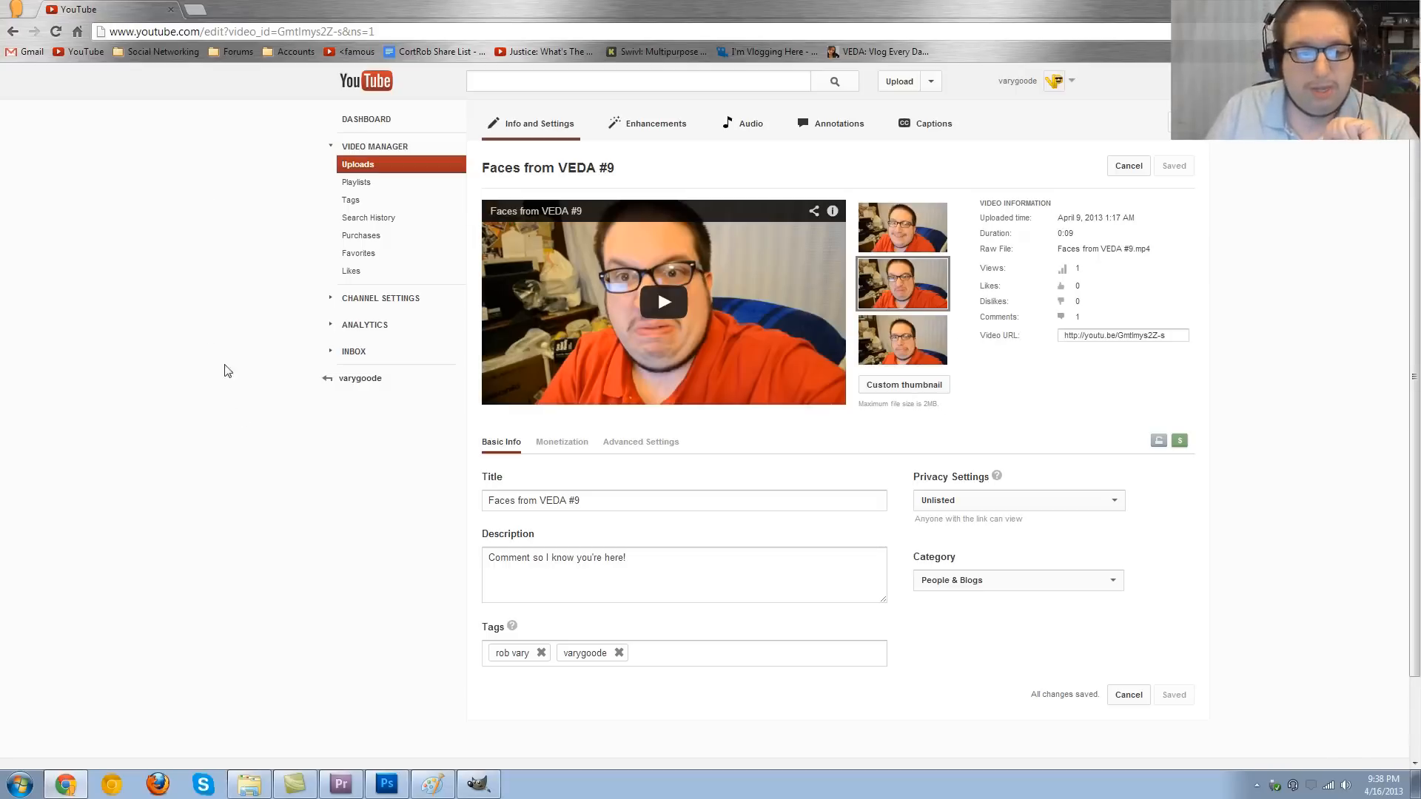
{"action": "left_click", "coordinate": [13, 32]}
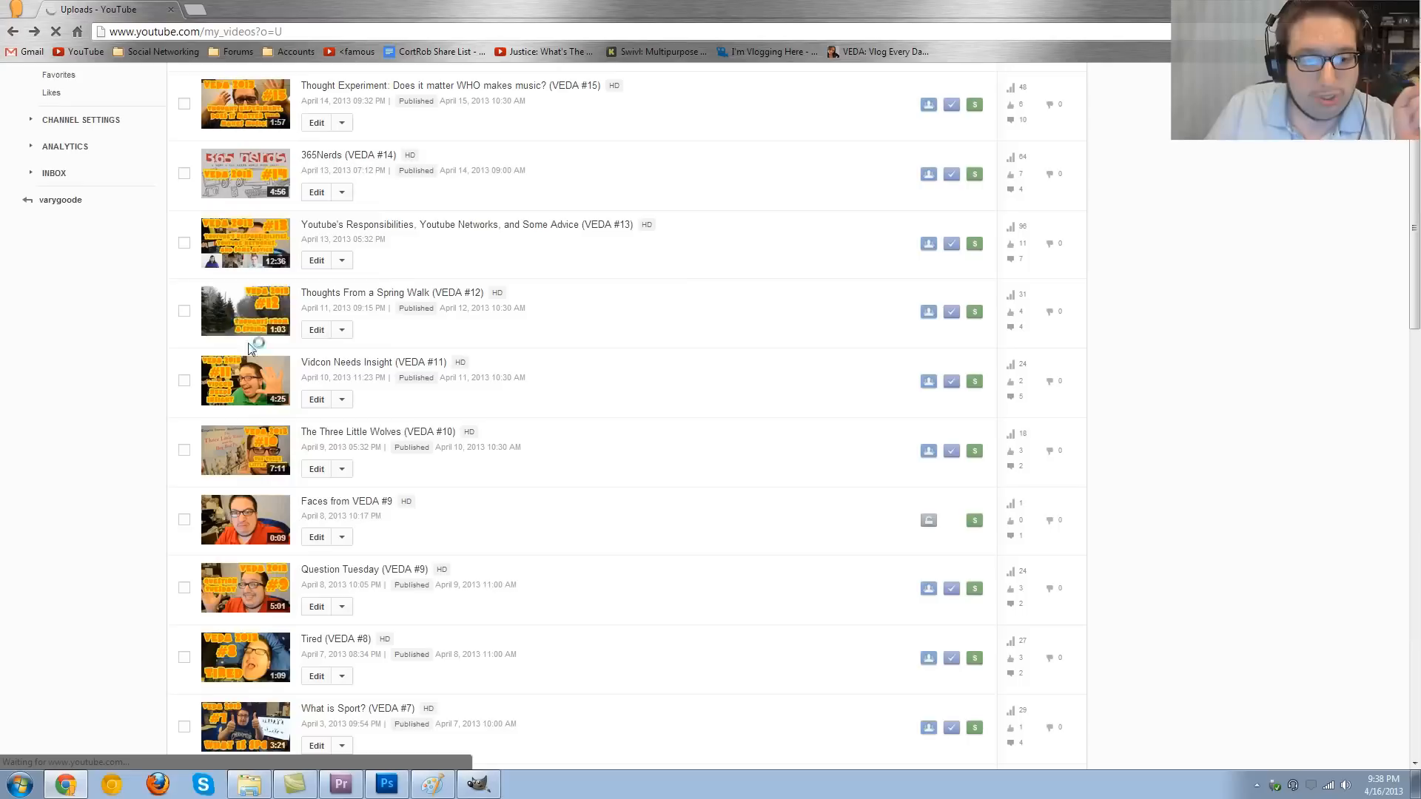
- Switch to Premiere Pro and view the Export Frame options for the current frame of the sequence, without exporting it
{"action": "left_click", "coordinate": [341, 784]}
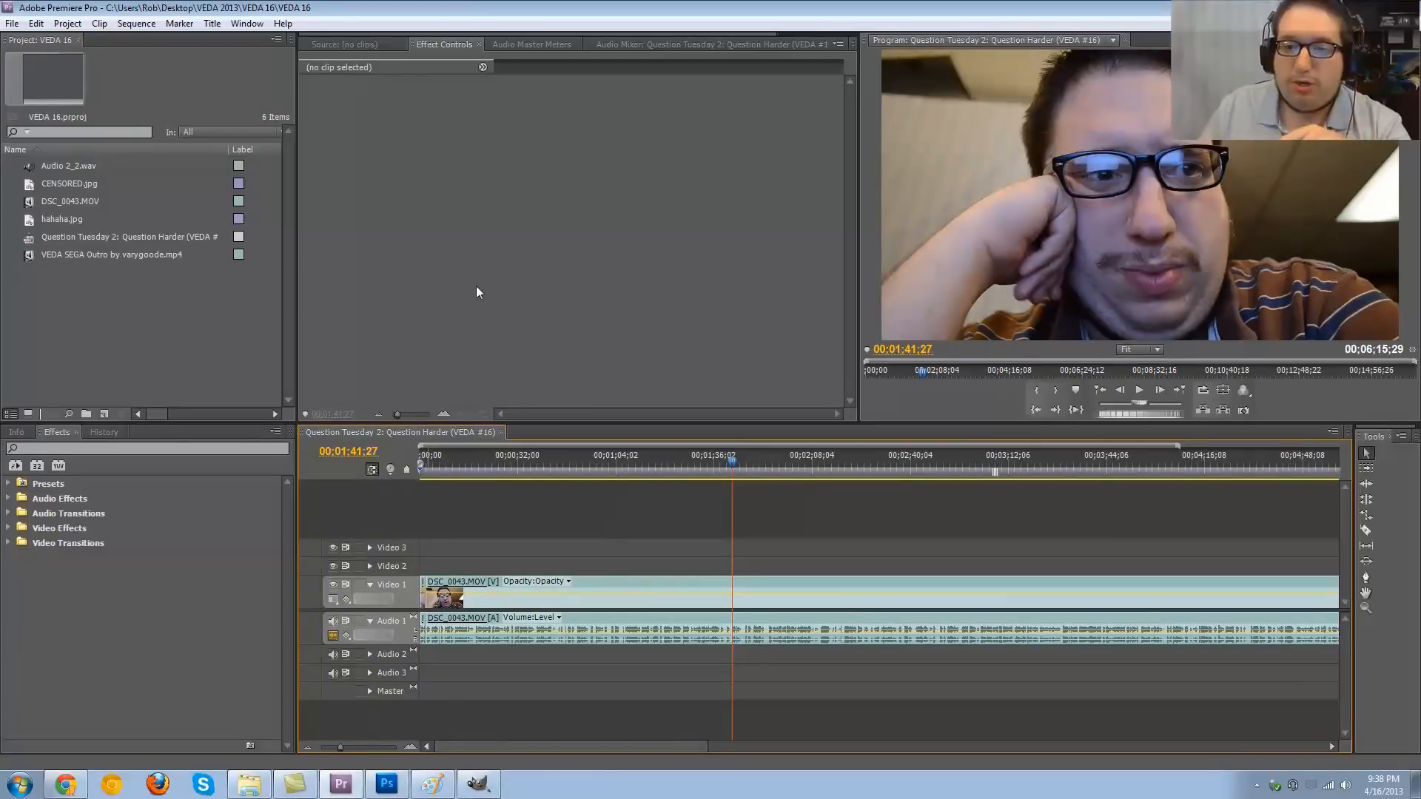
{"action": "left_click", "coordinate": [1307, 398]}
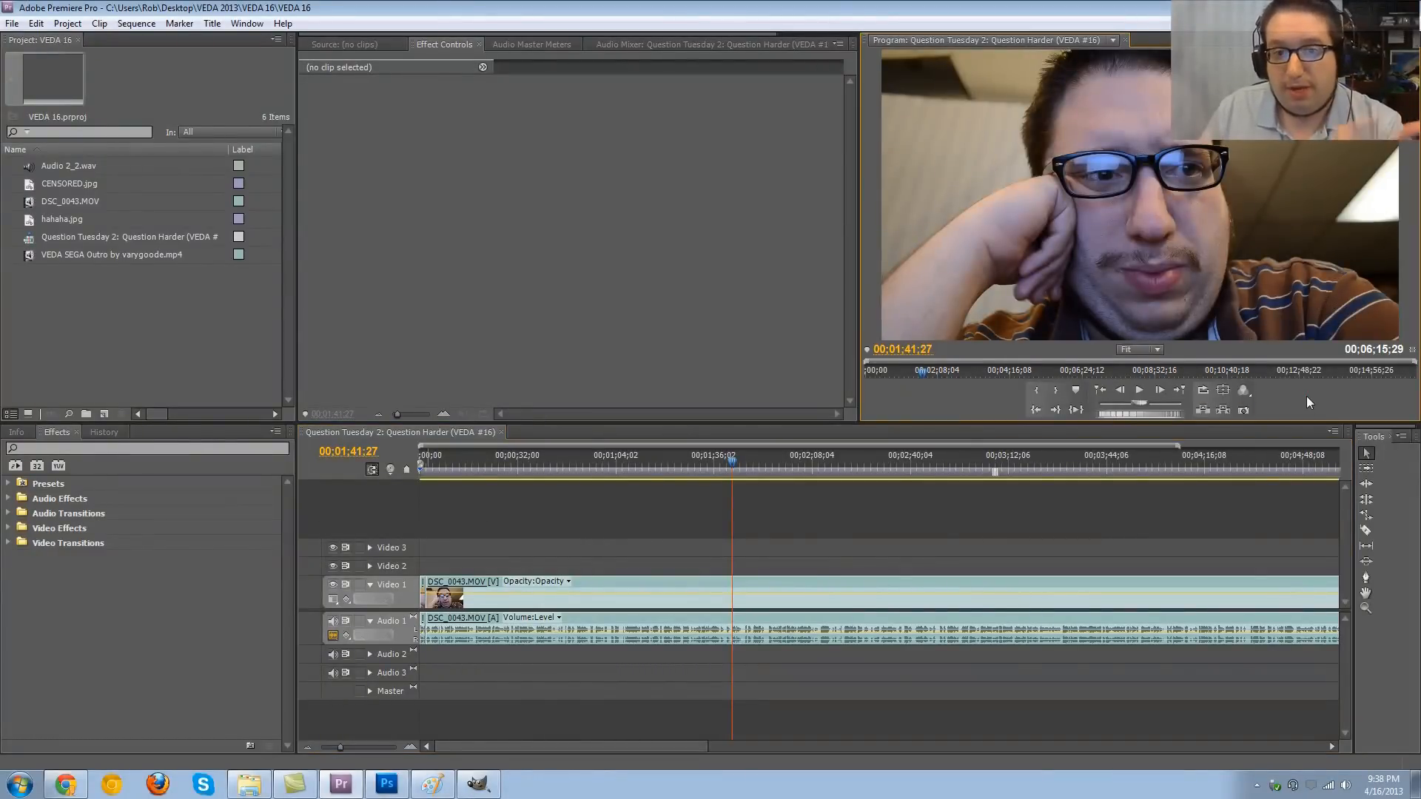
{"action": "left_click", "coordinate": [1248, 410]}
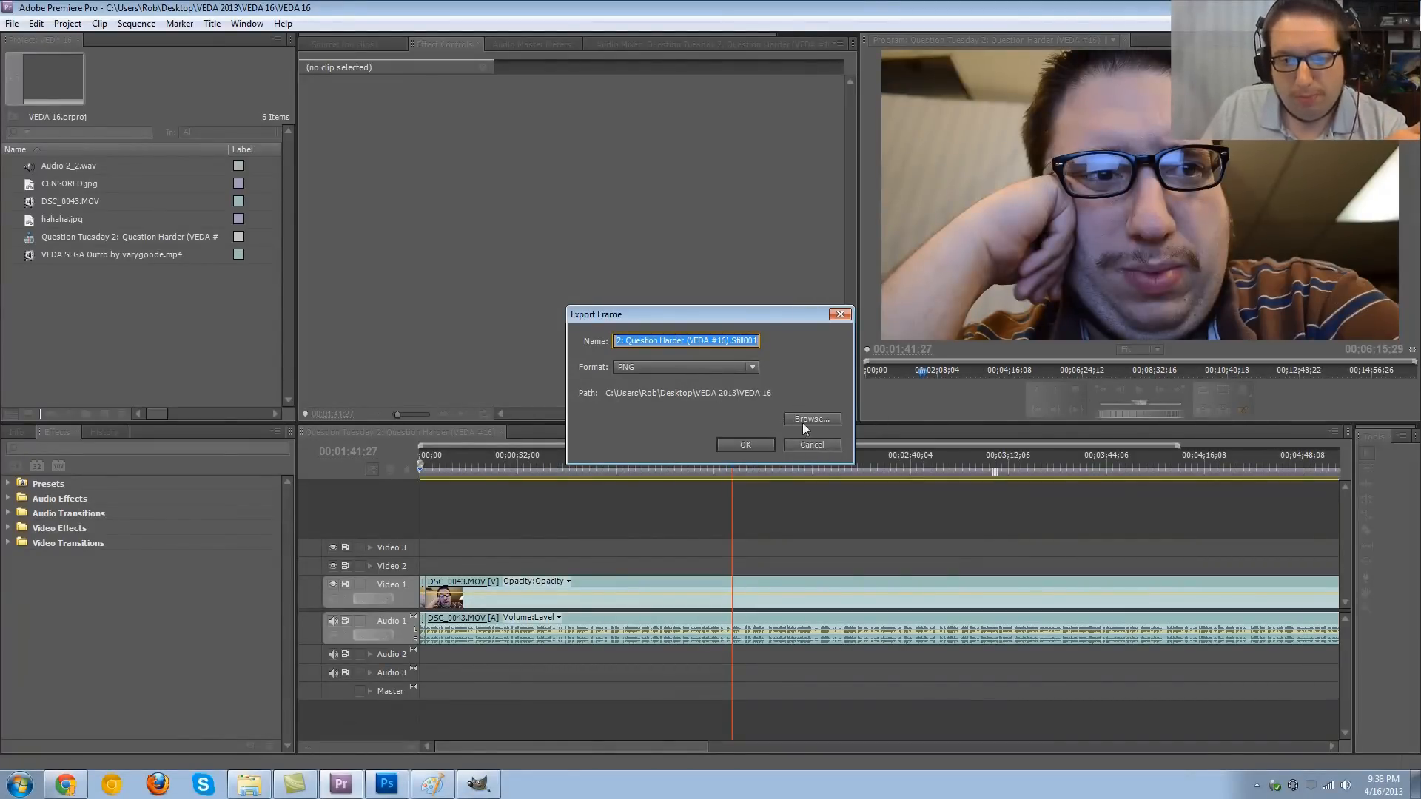
{"action": "left_click", "coordinate": [806, 444]}
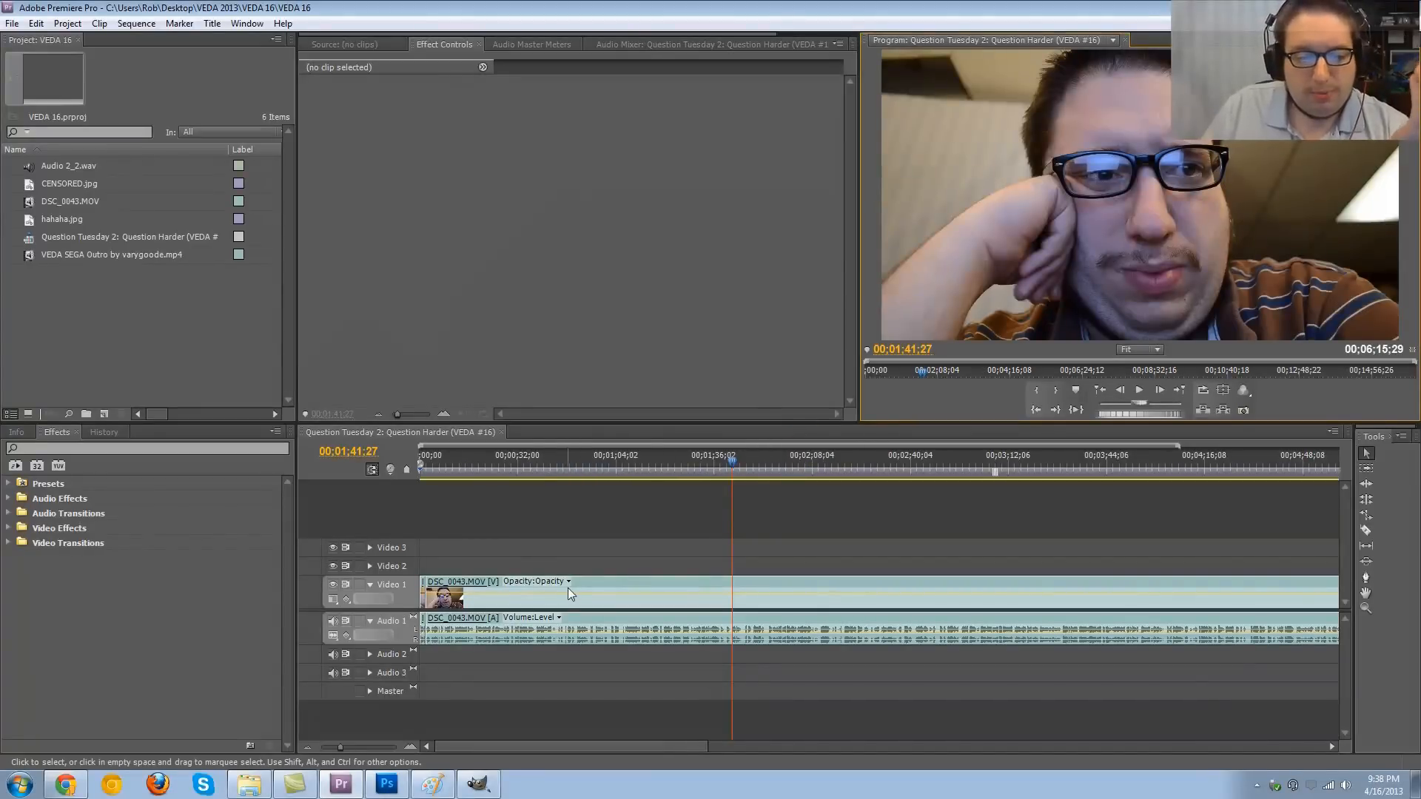
- Switch to Photoshop, add the text "VEDA" to the photo and move it over the eyes and nose
{"action": "left_click", "coordinate": [396, 782]}
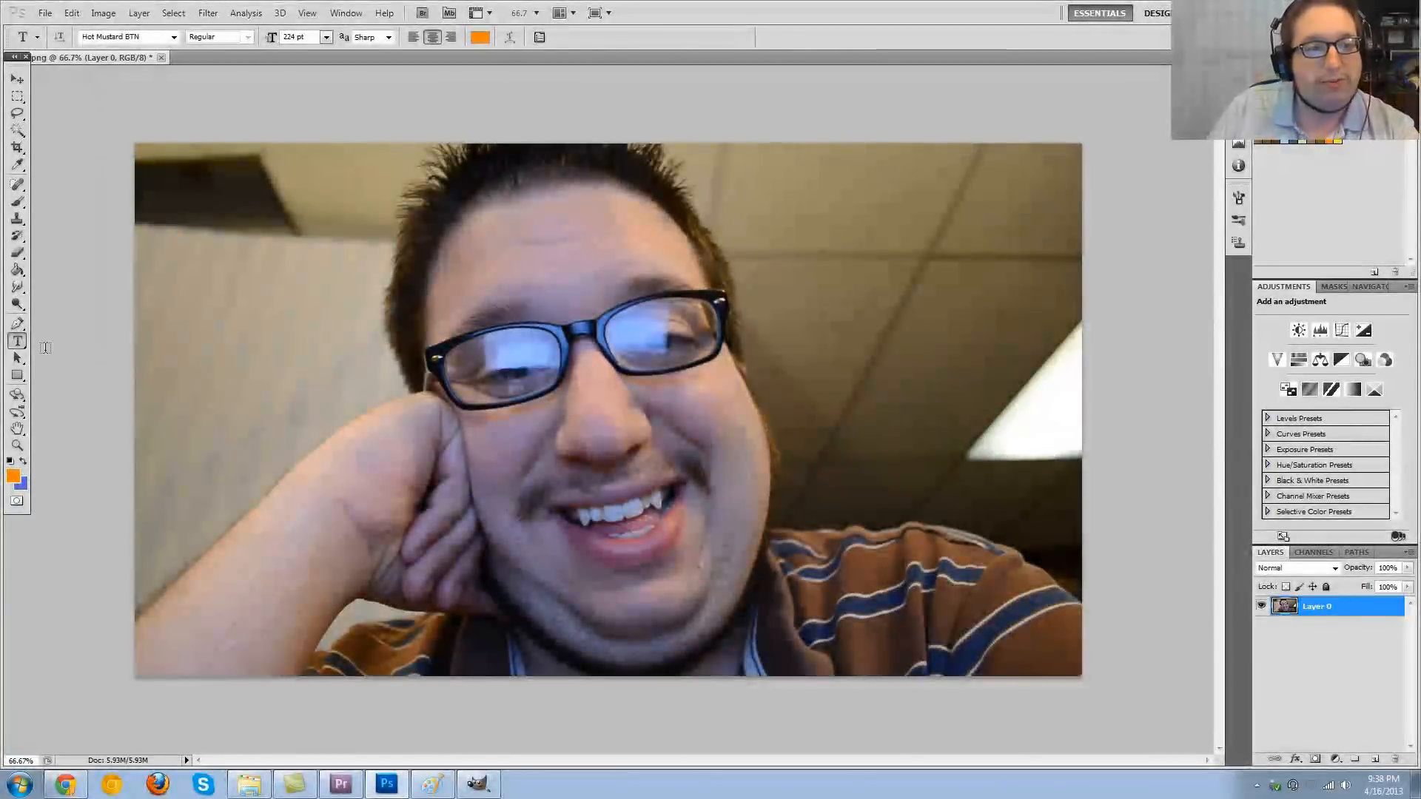
{"action": "left_click", "coordinate": [14, 345]}
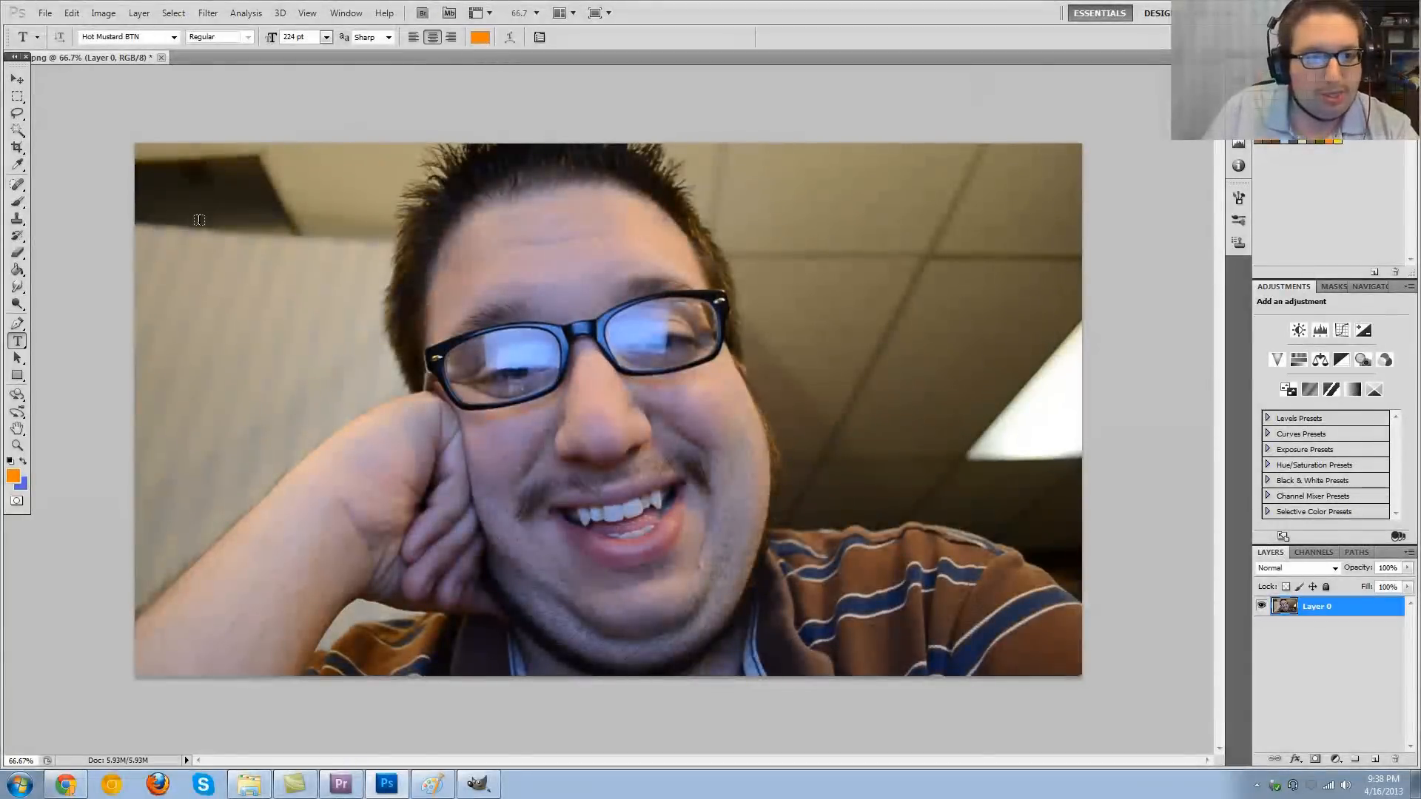
{"action": "left_click", "coordinate": [263, 269]}
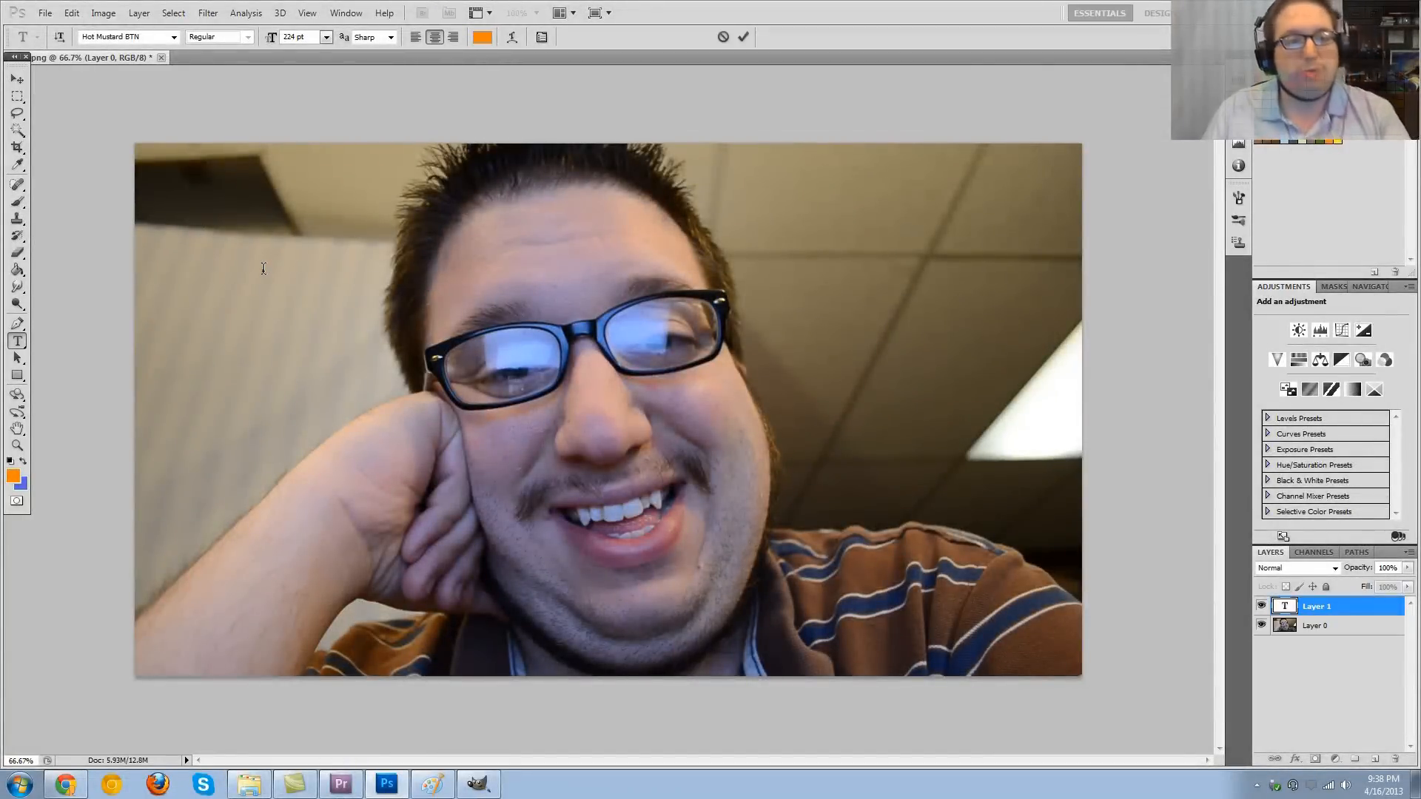
{"action": "type", "text": "VEDA"}
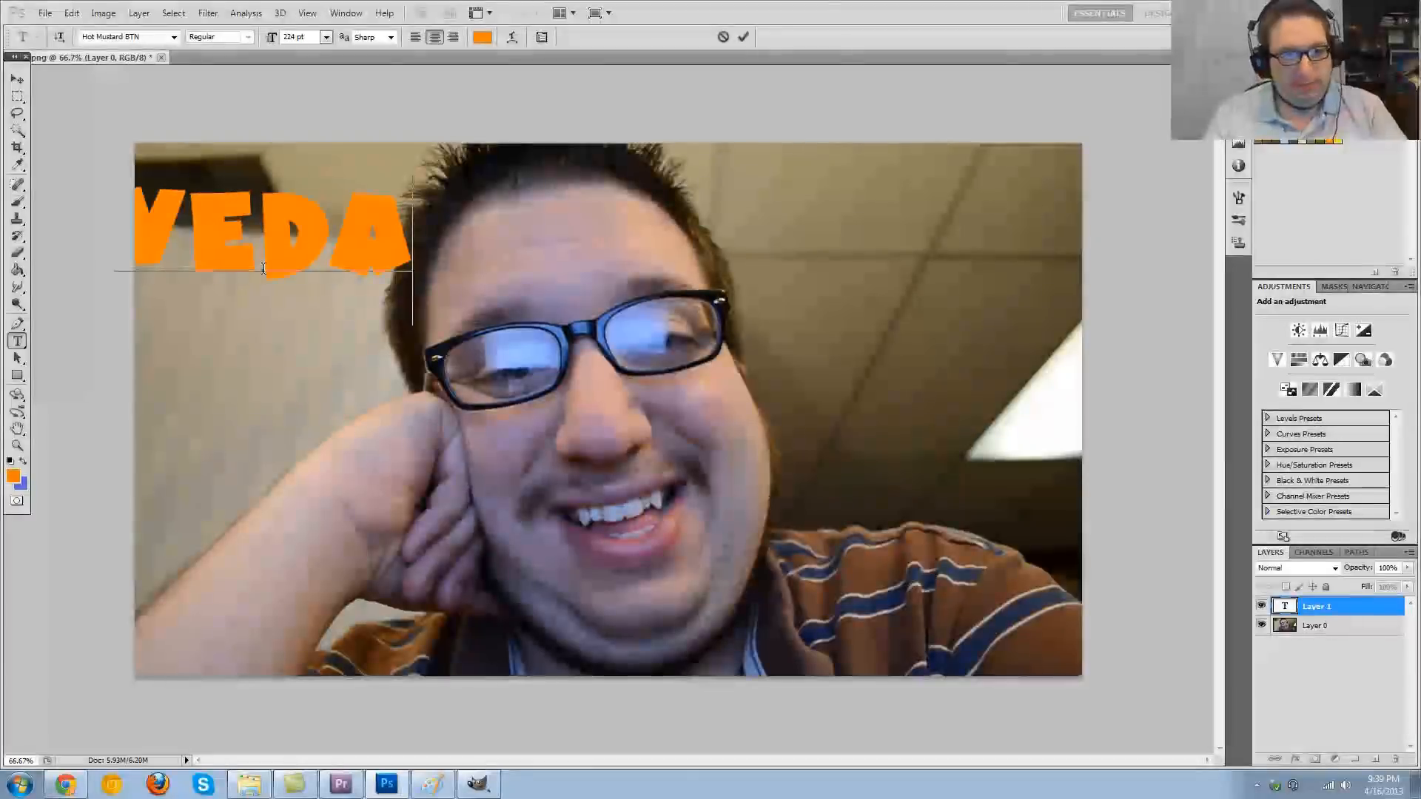
{"action": "left_click", "coordinate": [17, 79]}
{"action": "left_click_drag", "start_coordinate": [230, 208], "coordinate": [537, 348]}
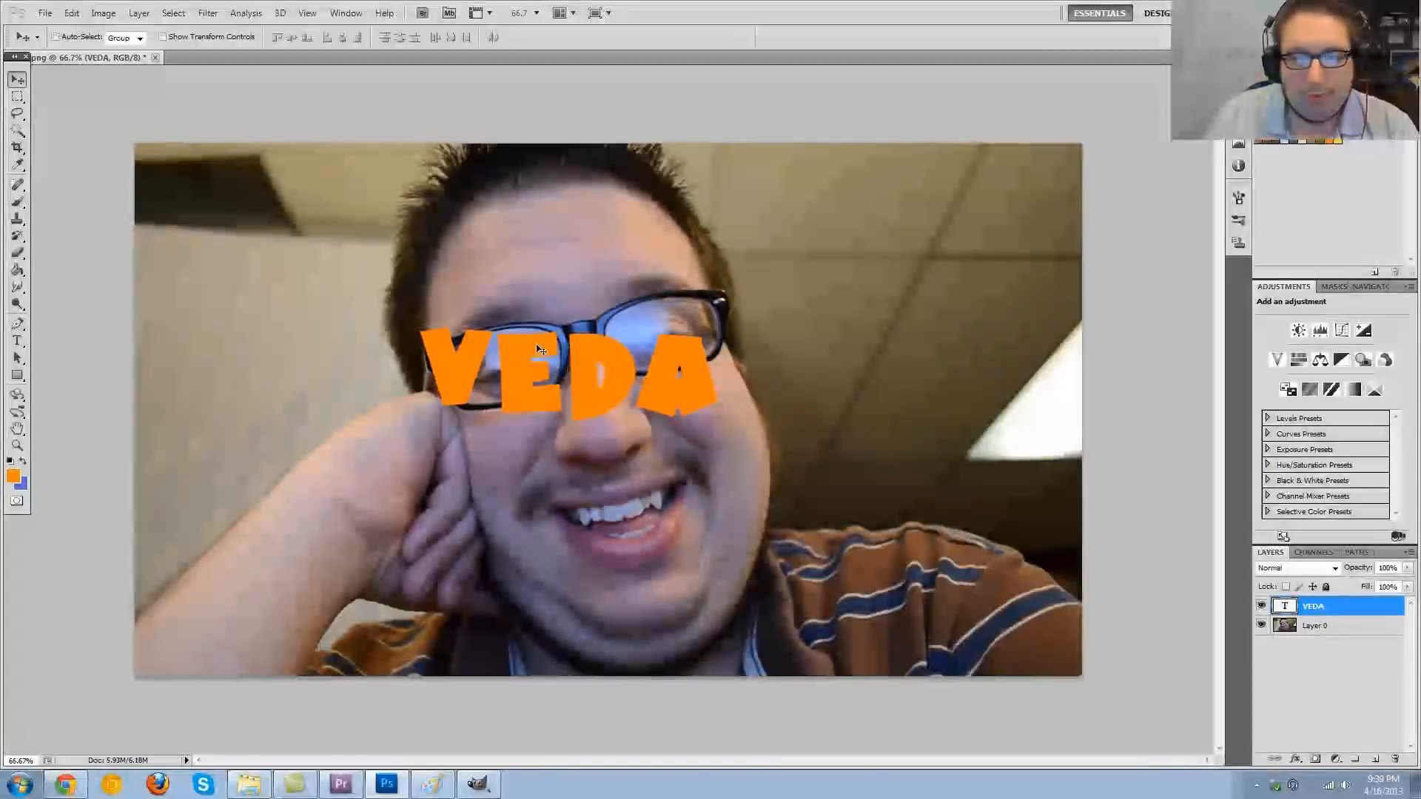
- Add a thick yellow (#fff000) outside Stroke to the VEDA text layer
{"action": "double_click", "coordinate": [1353, 615]}
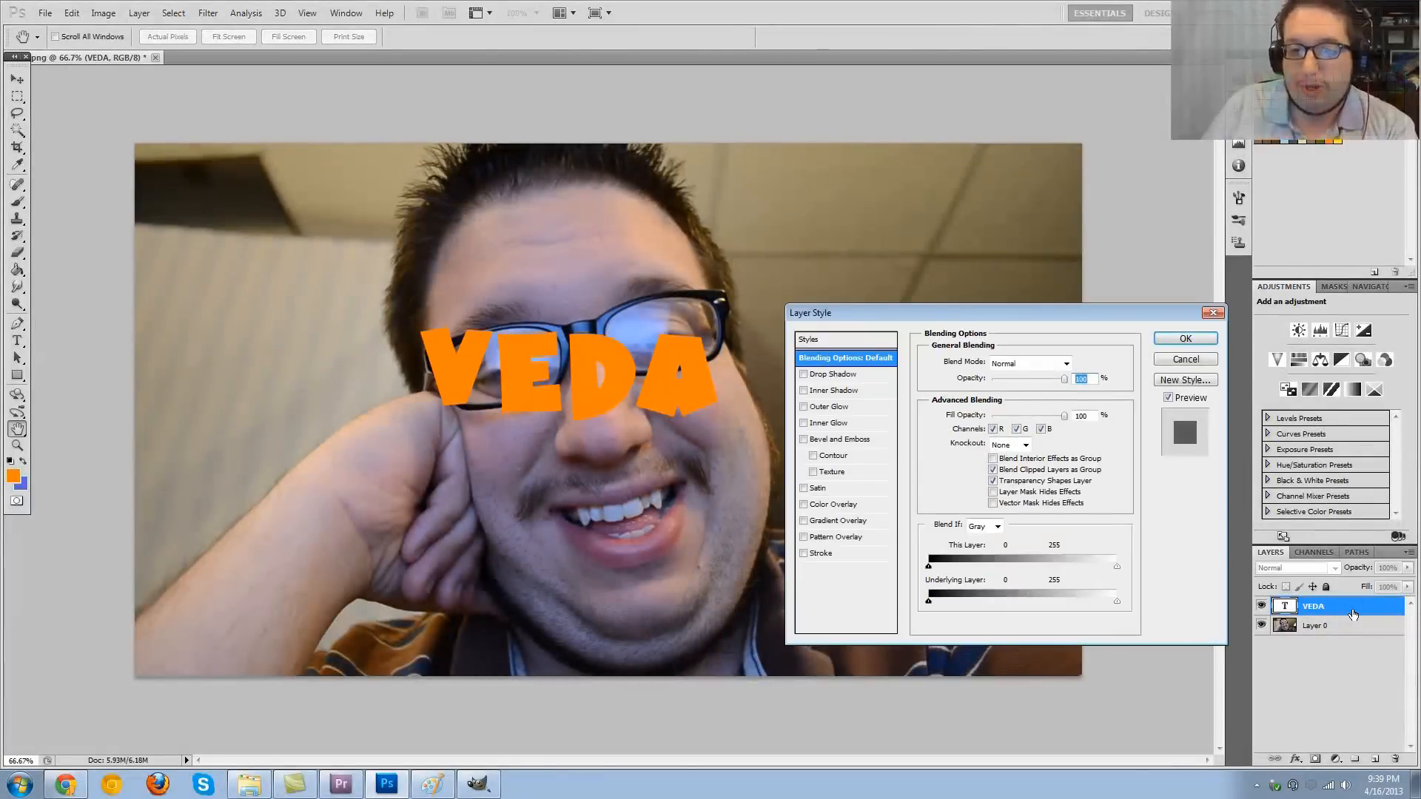
{"action": "left_click", "coordinate": [821, 554]}
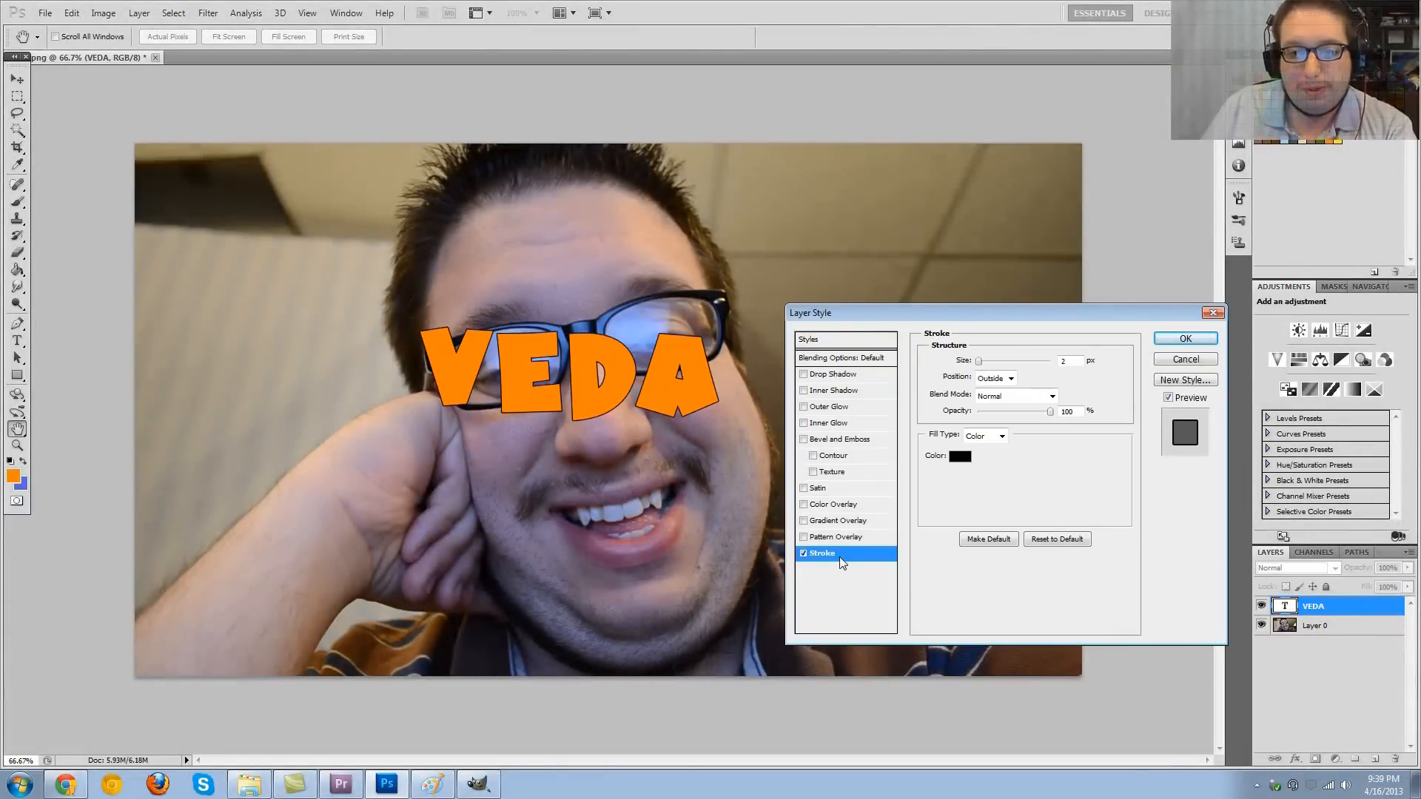
{"action": "left_click", "coordinate": [960, 456]}
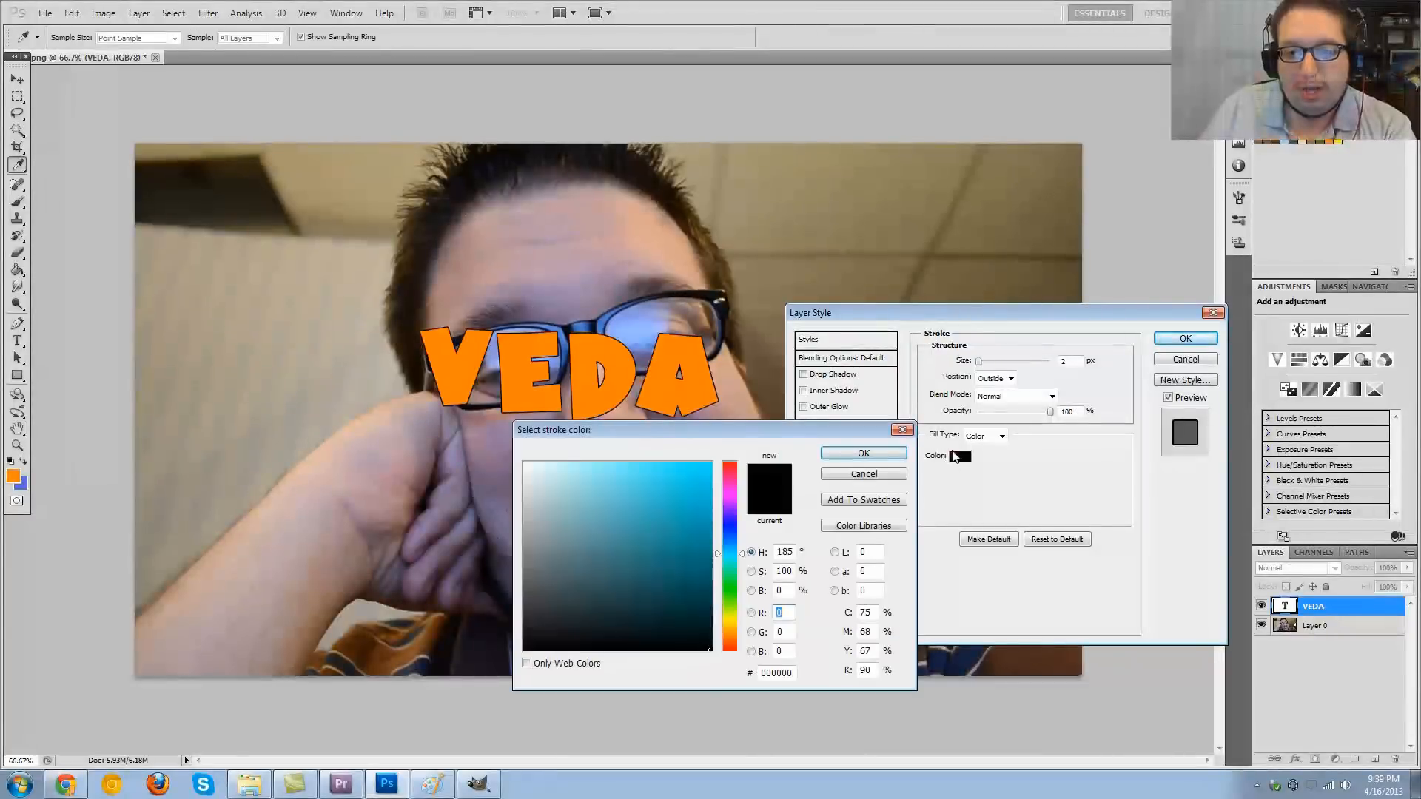
{"action": "left_click", "coordinate": [1336, 140]}
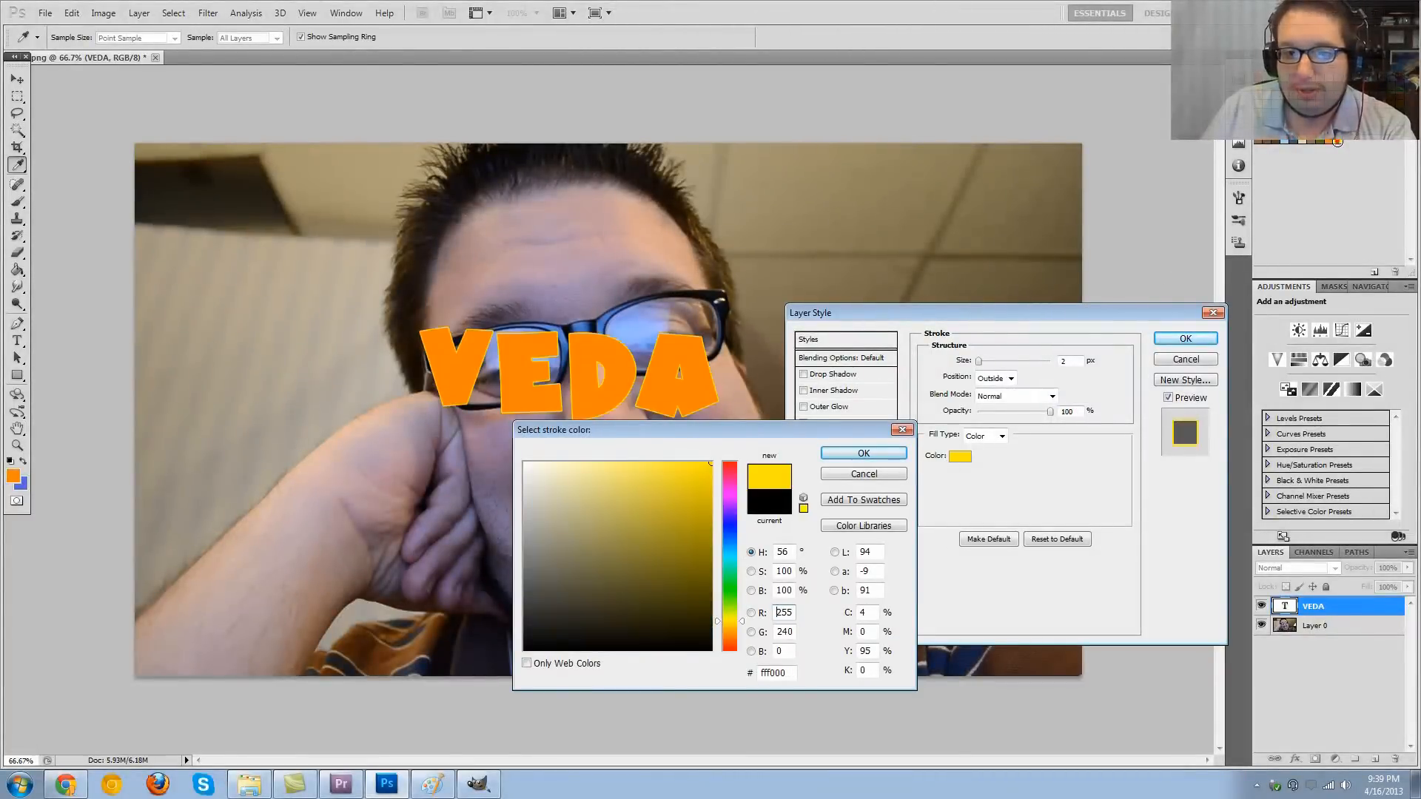
{"action": "left_click", "coordinate": [884, 453]}
{"action": "left_click_drag", "start_coordinate": [981, 364], "coordinate": [990, 363]}
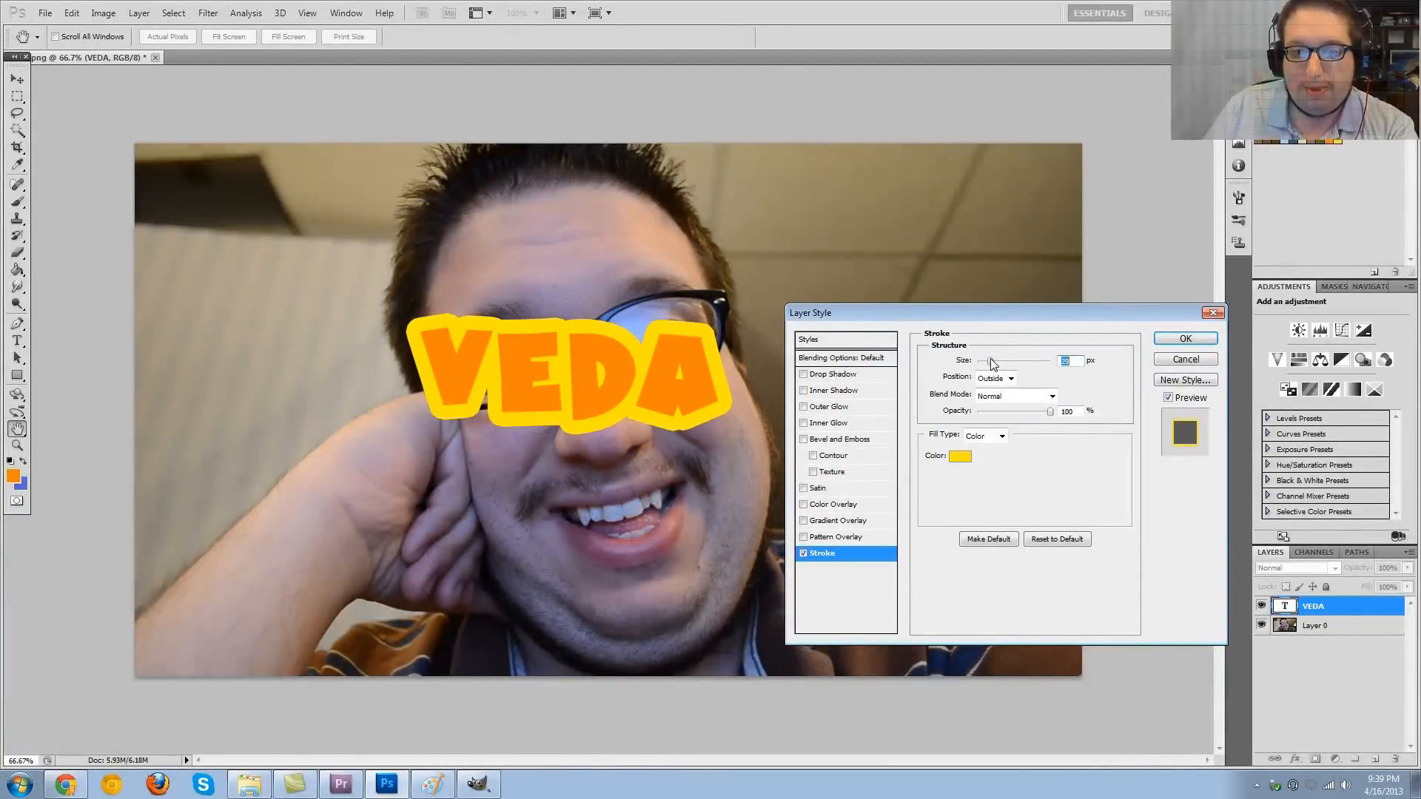
{"action": "left_click", "coordinate": [1177, 341]}
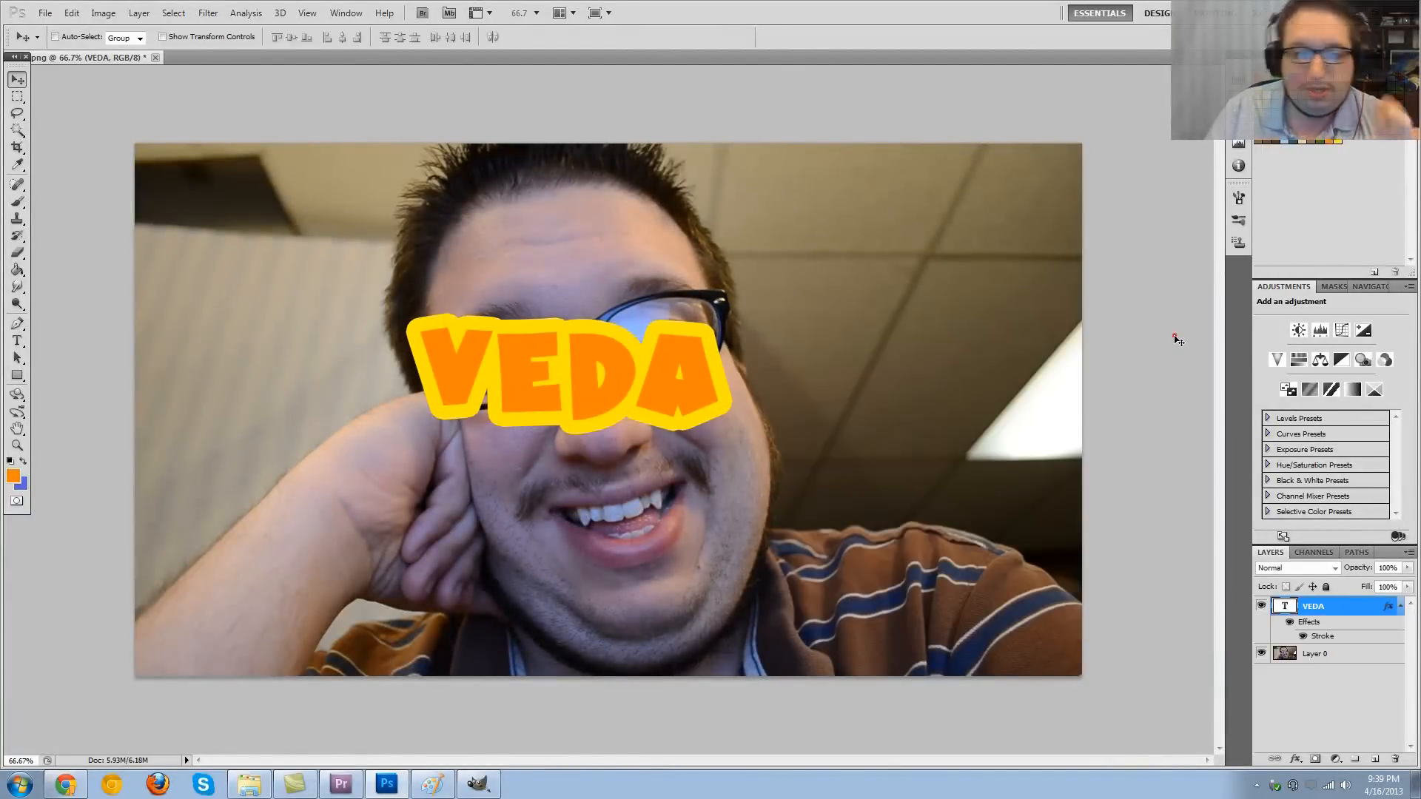
- Copy the VEDA layer's style and add a second text "VEDO" below the first
{"action": "right_click", "coordinate": [1348, 606]}
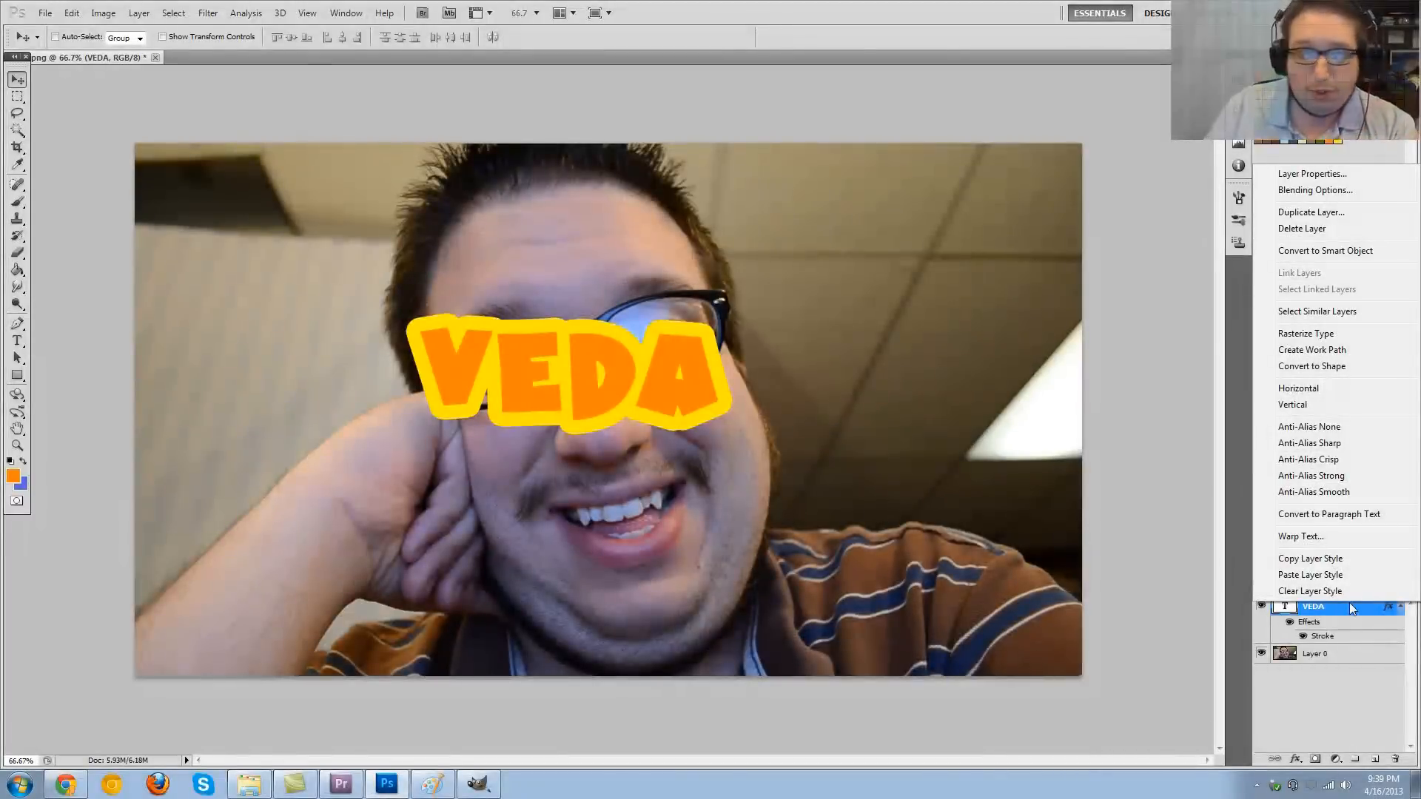
{"action": "left_click", "coordinate": [1317, 564]}
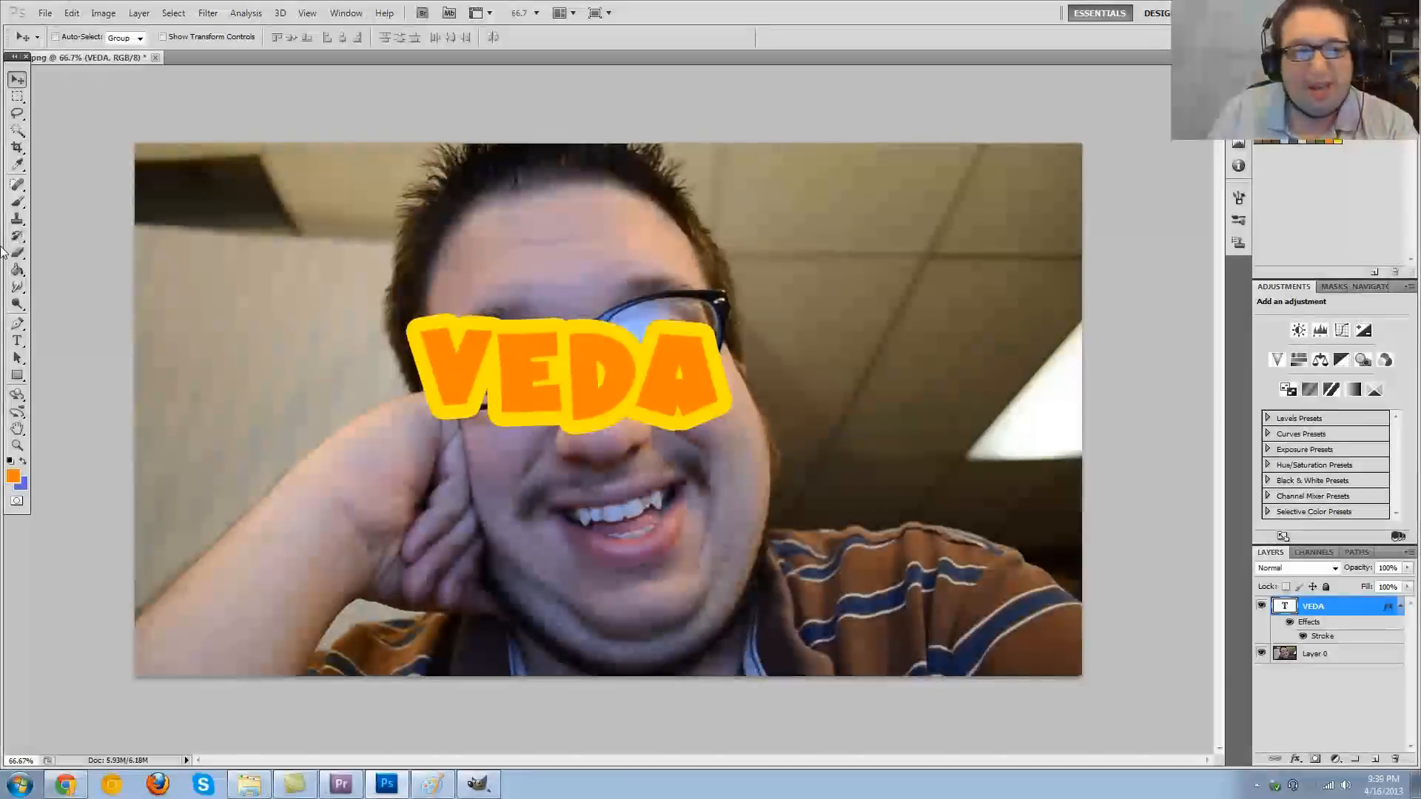
{"action": "left_click", "coordinate": [17, 344]}
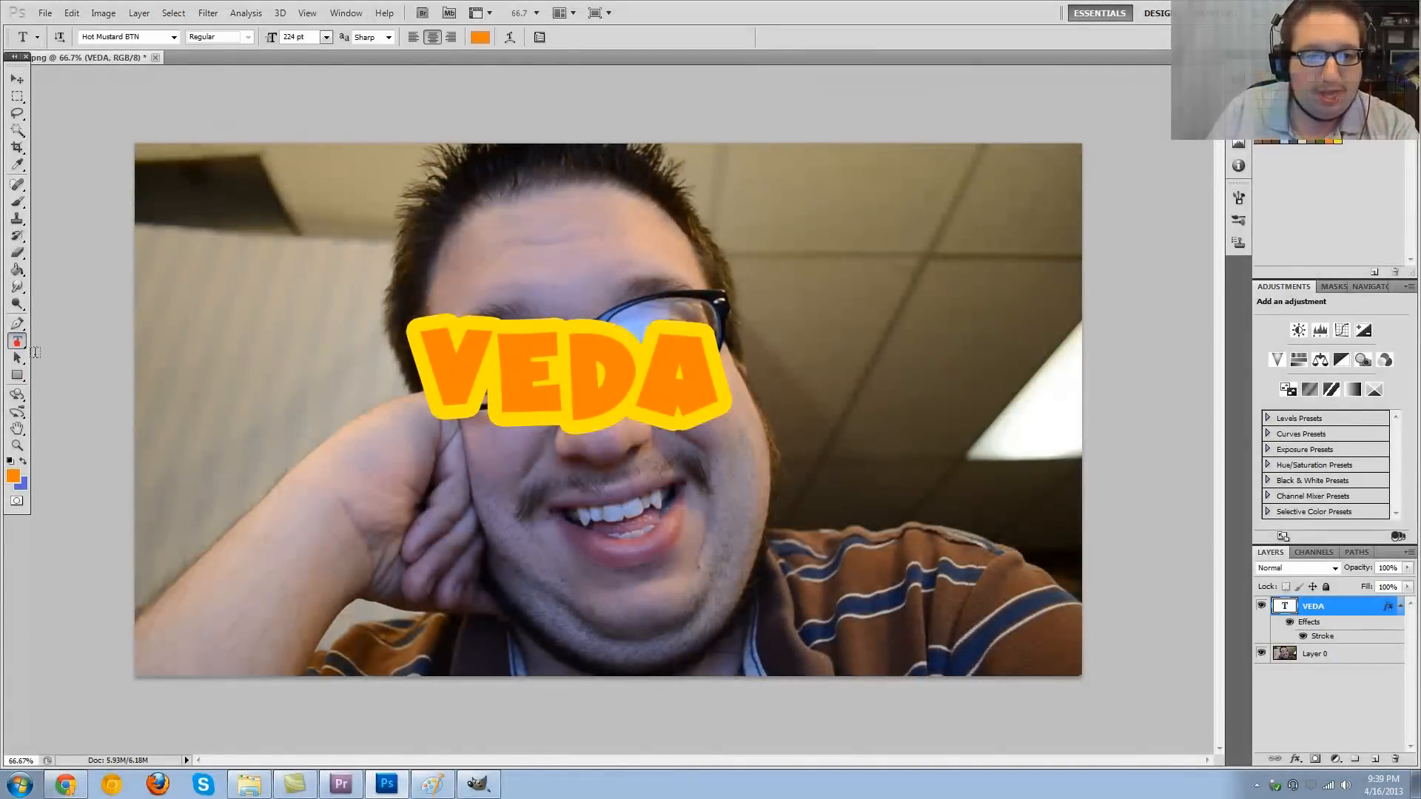
{"action": "left_click", "coordinate": [448, 565]}
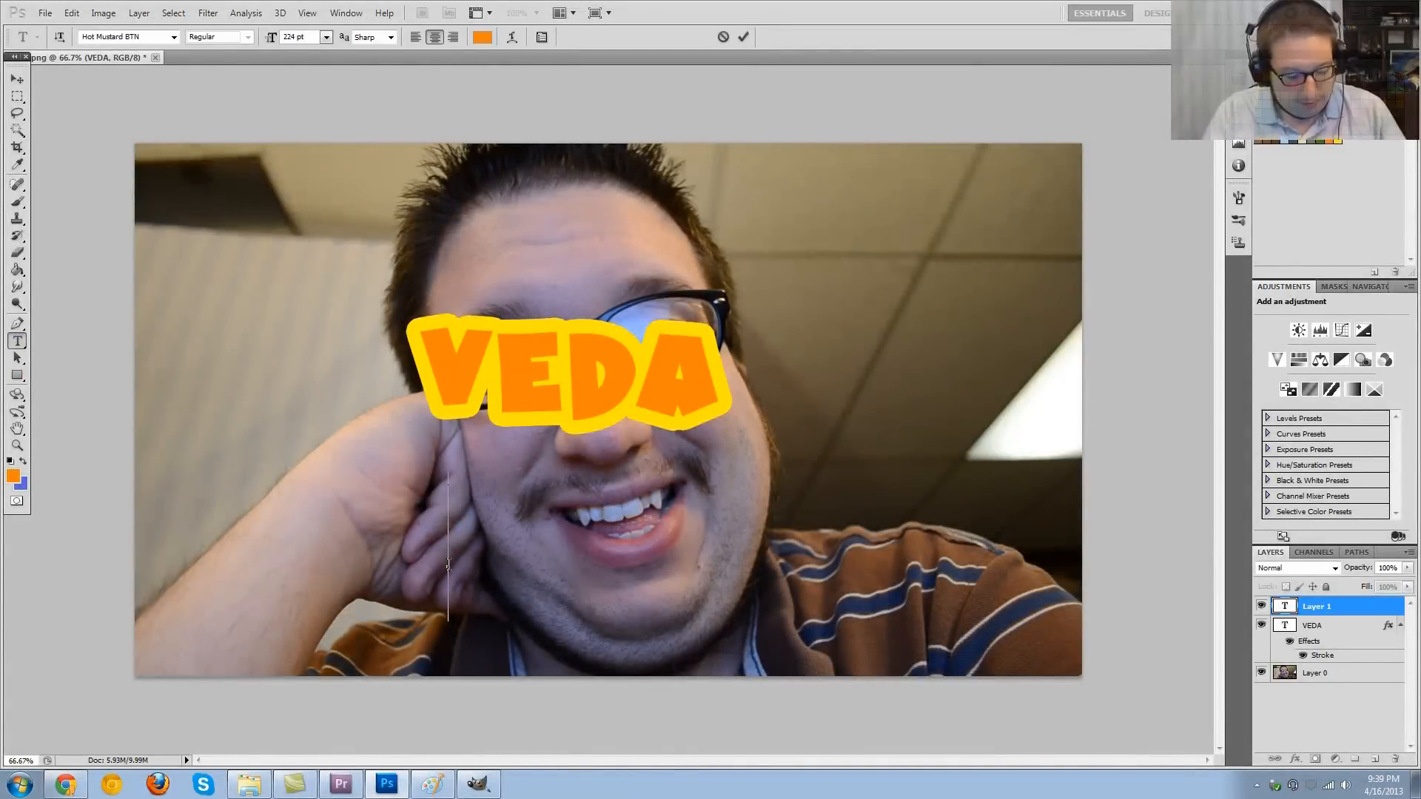
{"action": "type", "text": "VEDO"}
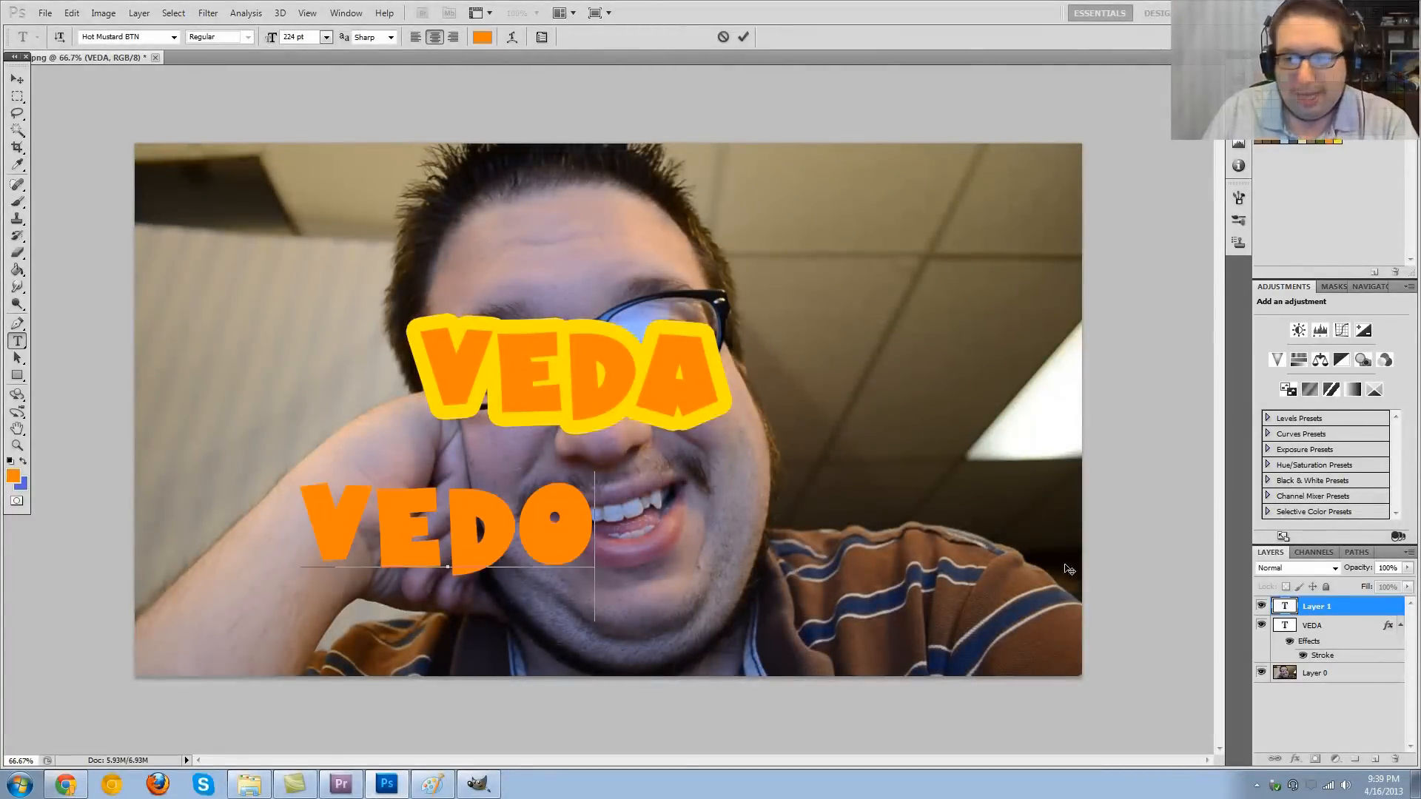
- Paste the copied layer style onto the VEDO text layer
{"action": "left_click", "coordinate": [1336, 609]}
{"action": "right_click", "coordinate": [1337, 609]}
{"action": "left_click", "coordinate": [1310, 577]}
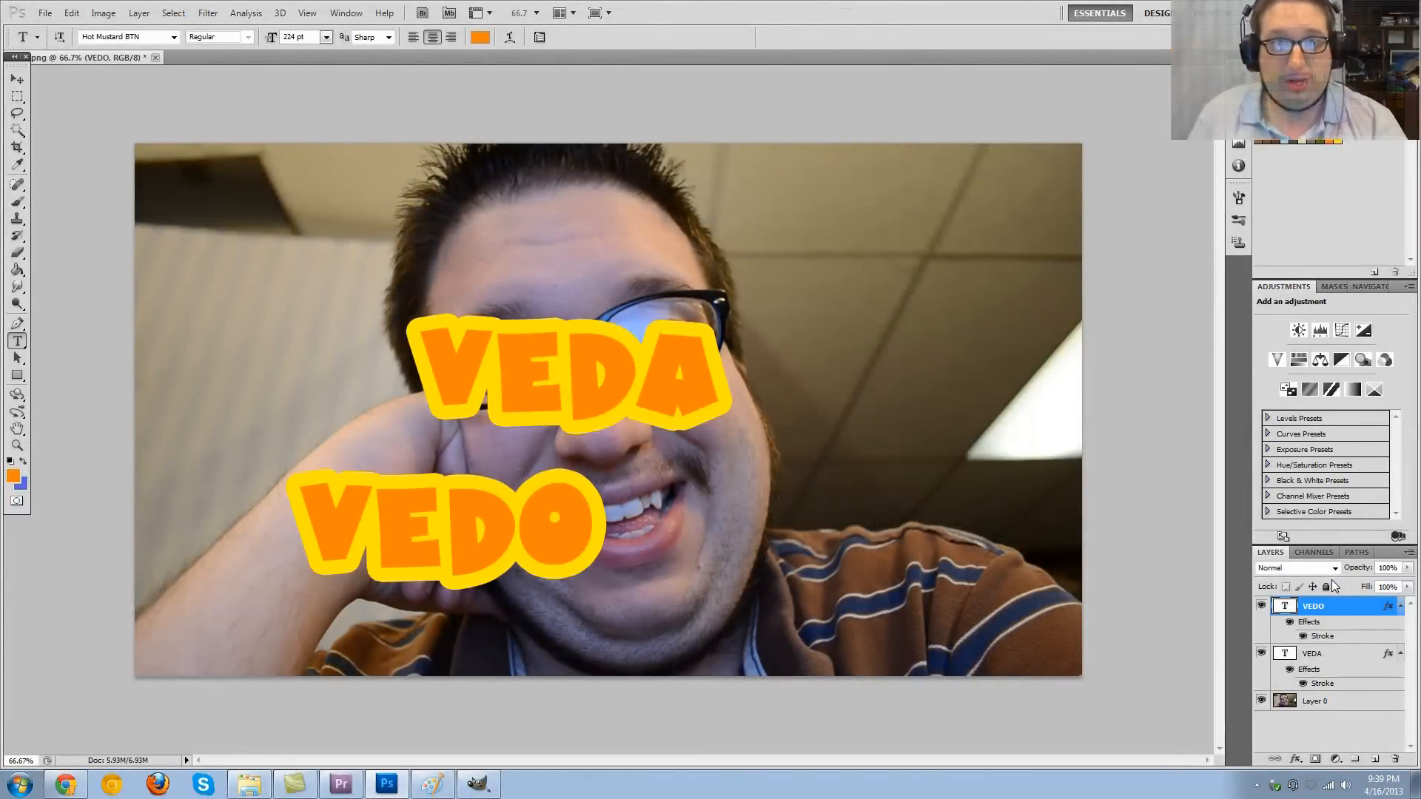
- Choose PNG as the format in the Save As options, then cancel without saving the image
{"action": "left_click", "coordinate": [61, 13]}
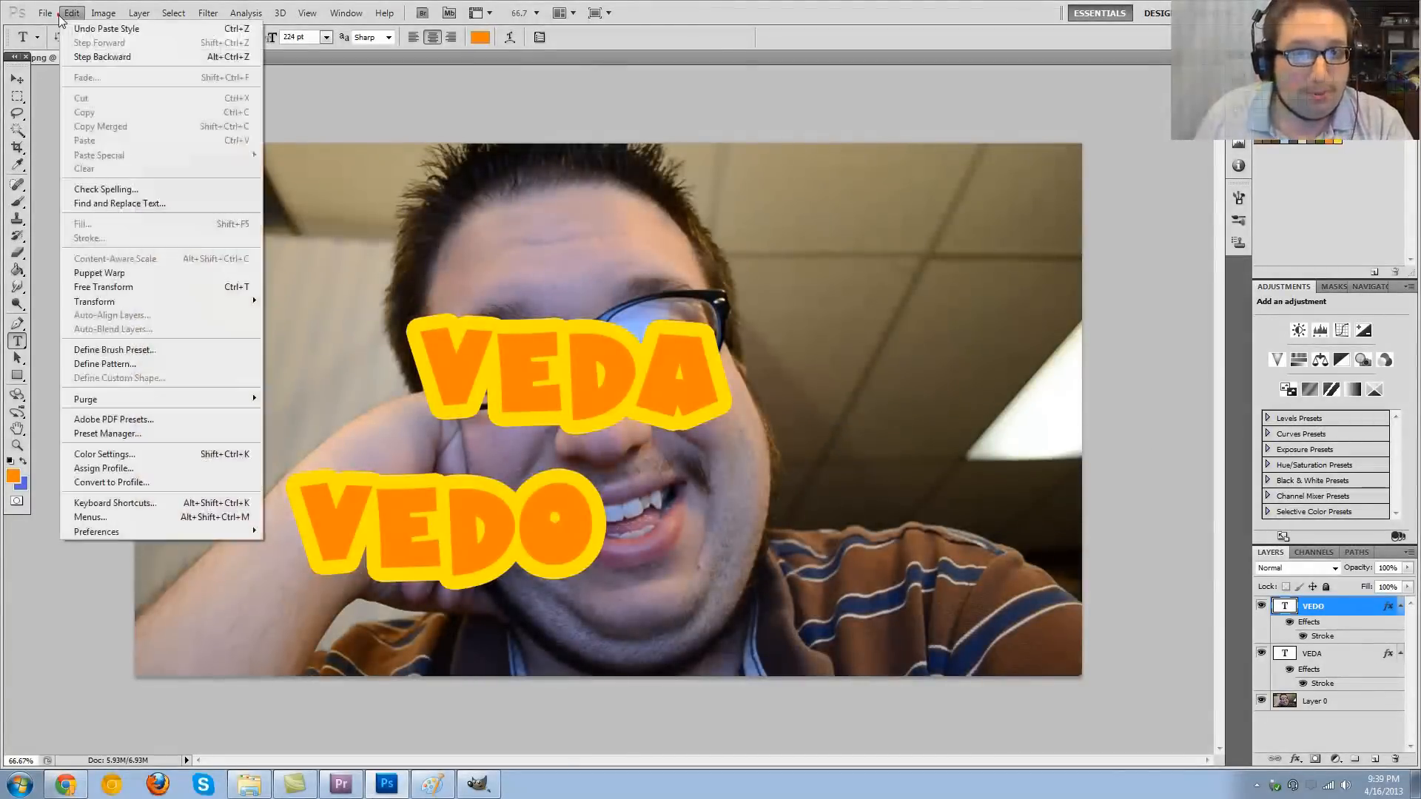
{"action": "mouse_move", "coordinate": [45, 12]}
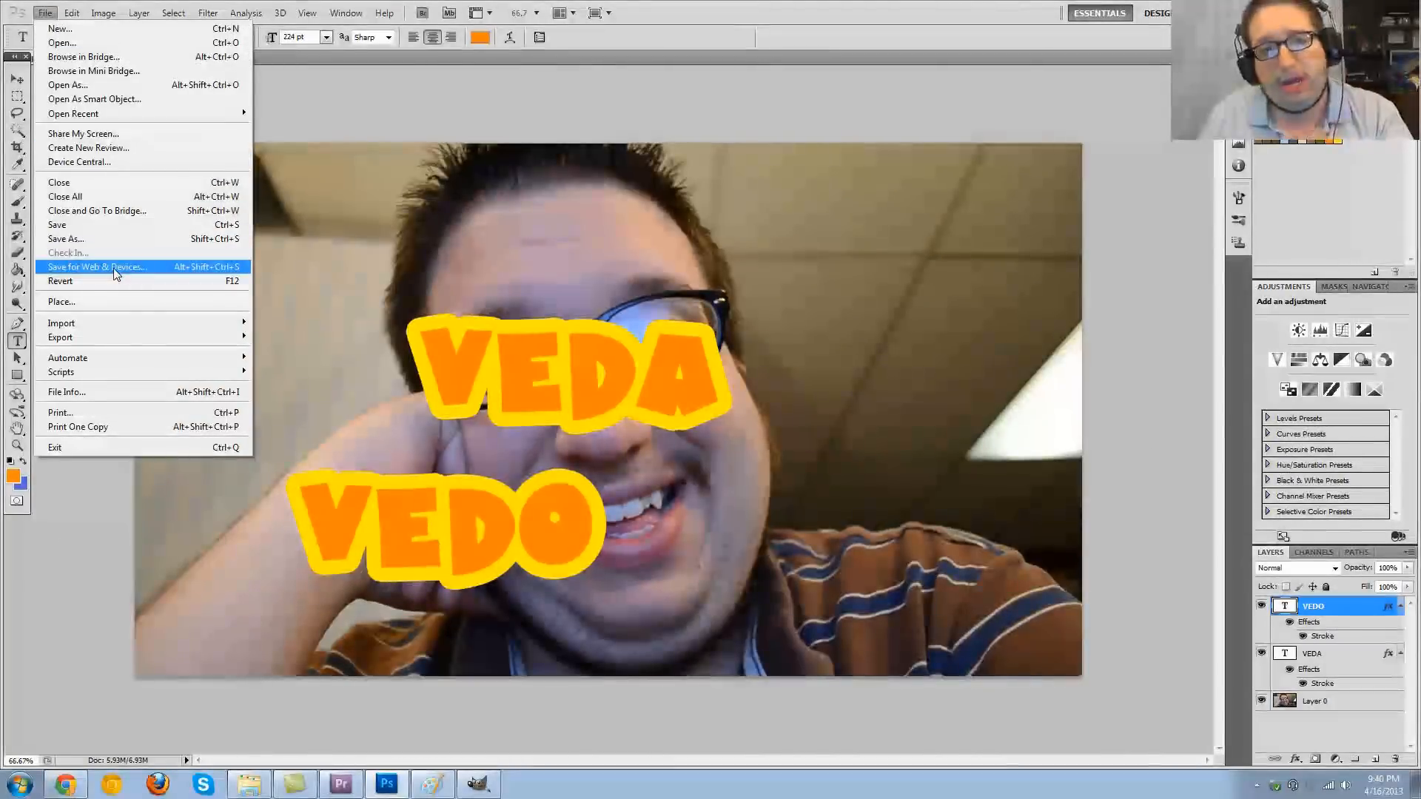
{"action": "left_click", "coordinate": [103, 225]}
{"action": "left_click", "coordinate": [785, 392]}
{"action": "left_click", "coordinate": [700, 538]}
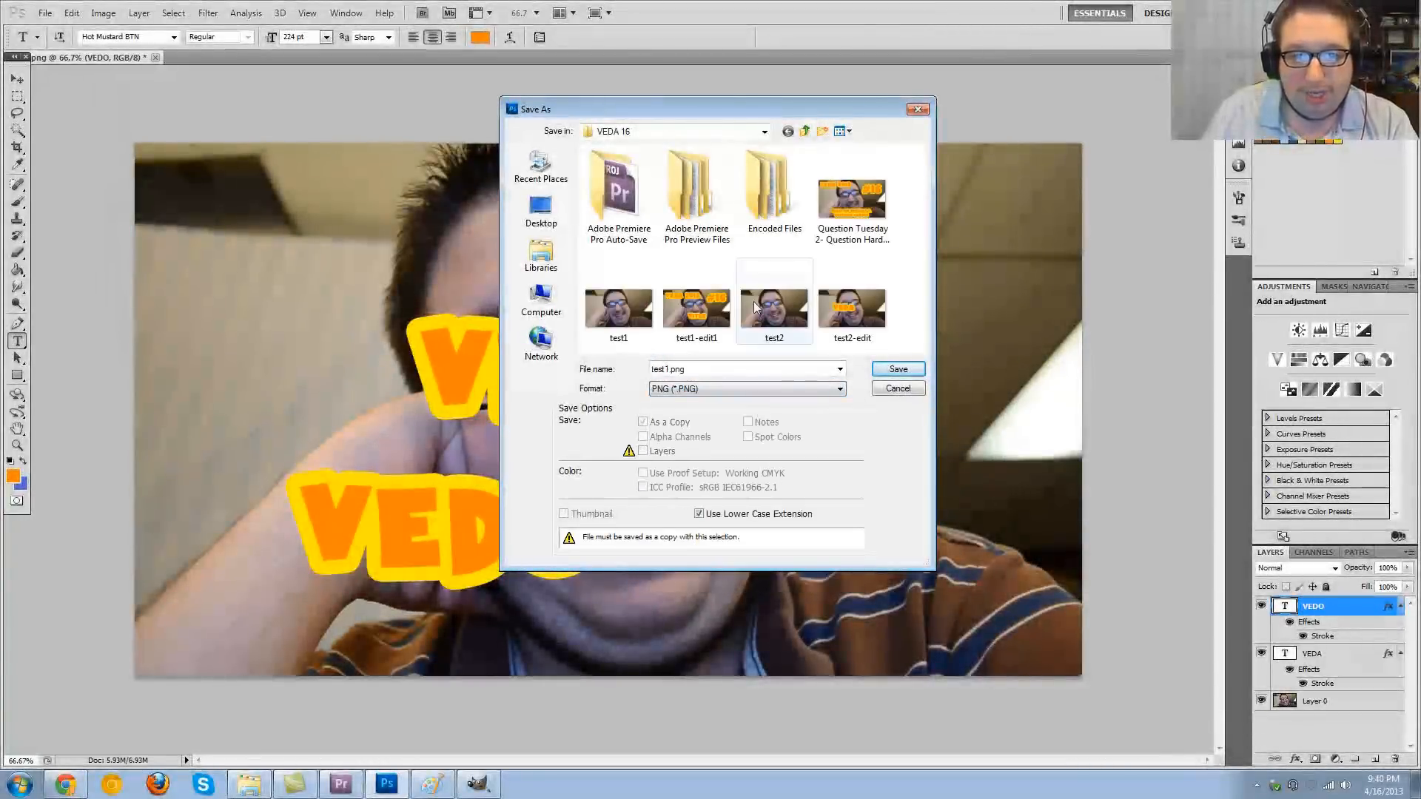
{"action": "left_click", "coordinate": [885, 392]}
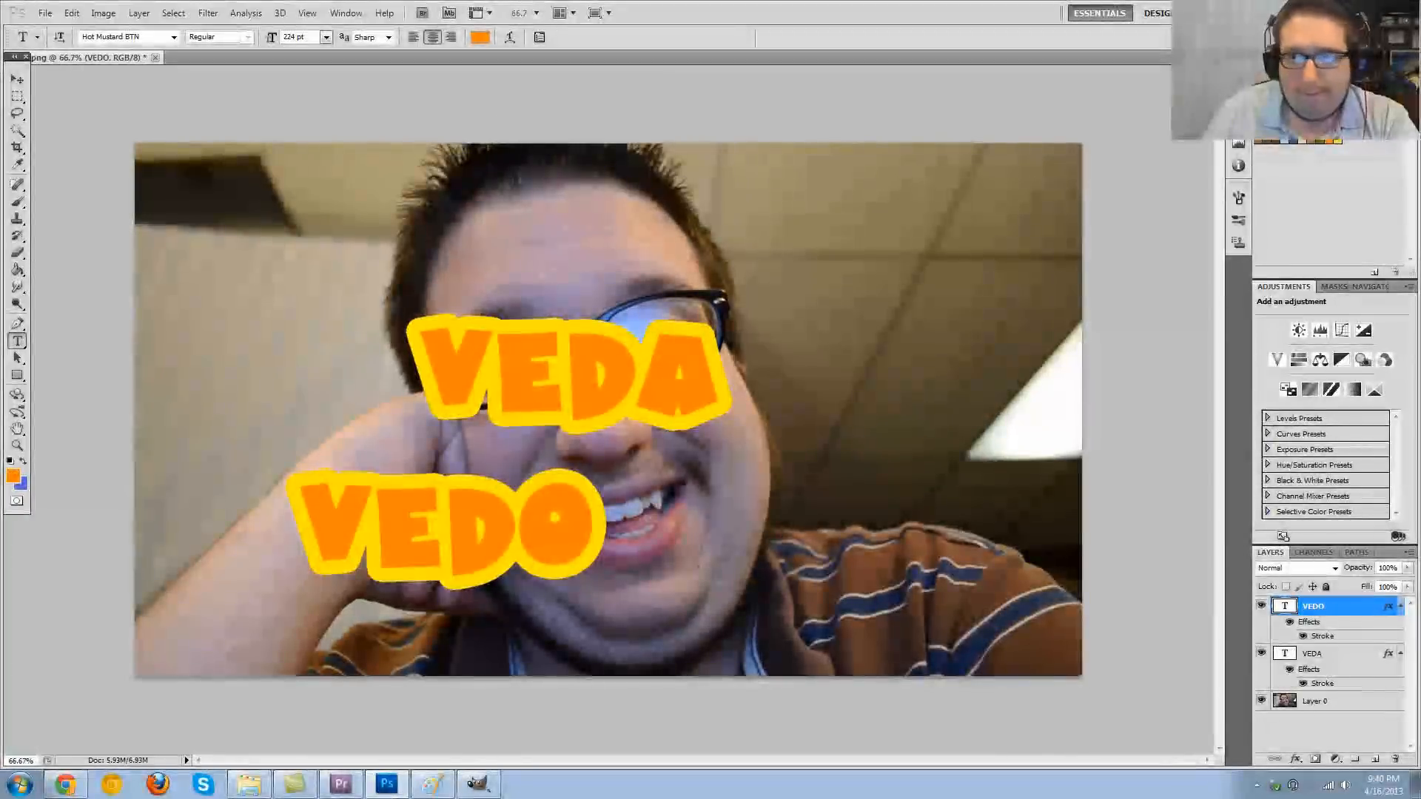
- Switch to Paint to show the test1 image
{"action": "left_click", "coordinate": [341, 784]}
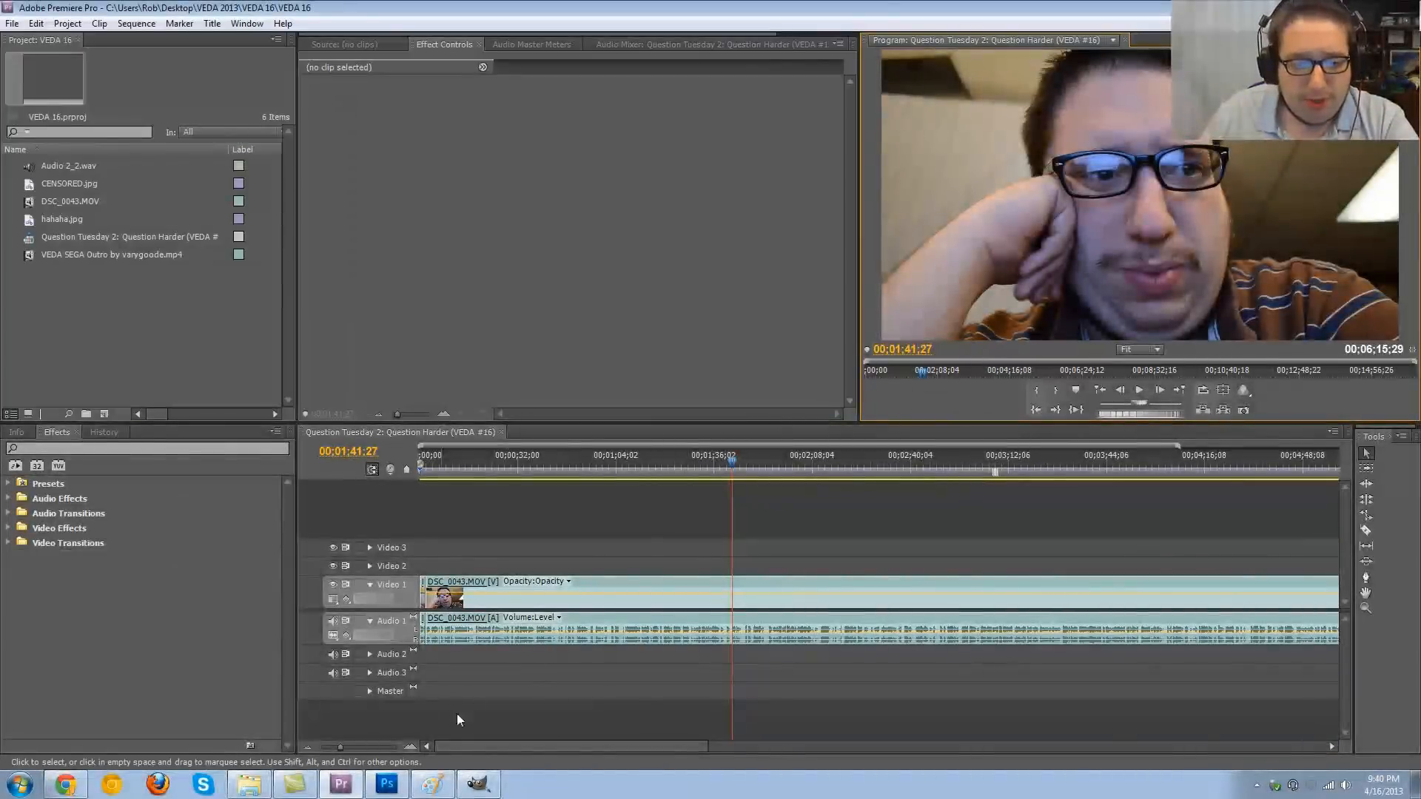
{"action": "left_click", "coordinate": [66, 784]}
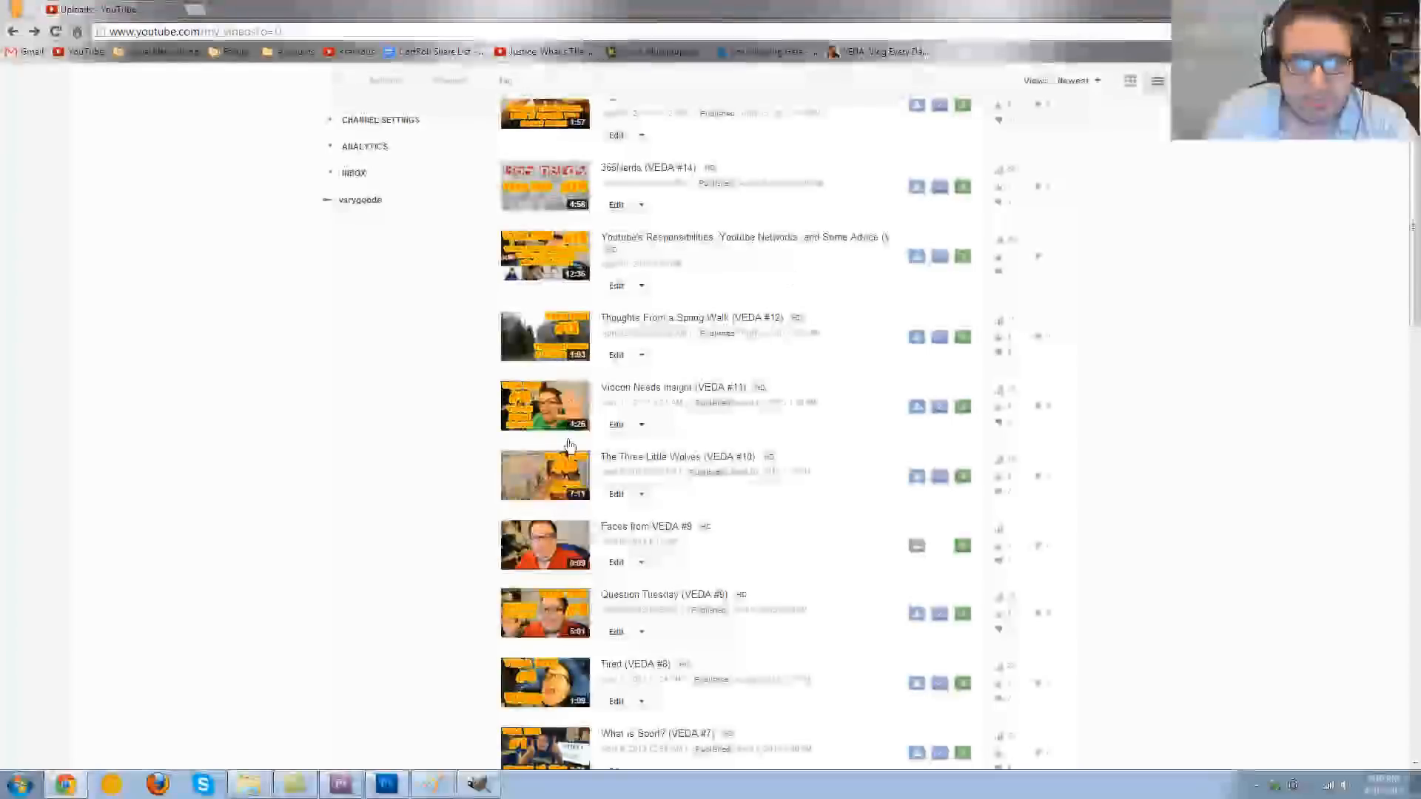
{"action": "left_click", "coordinate": [432, 784]}
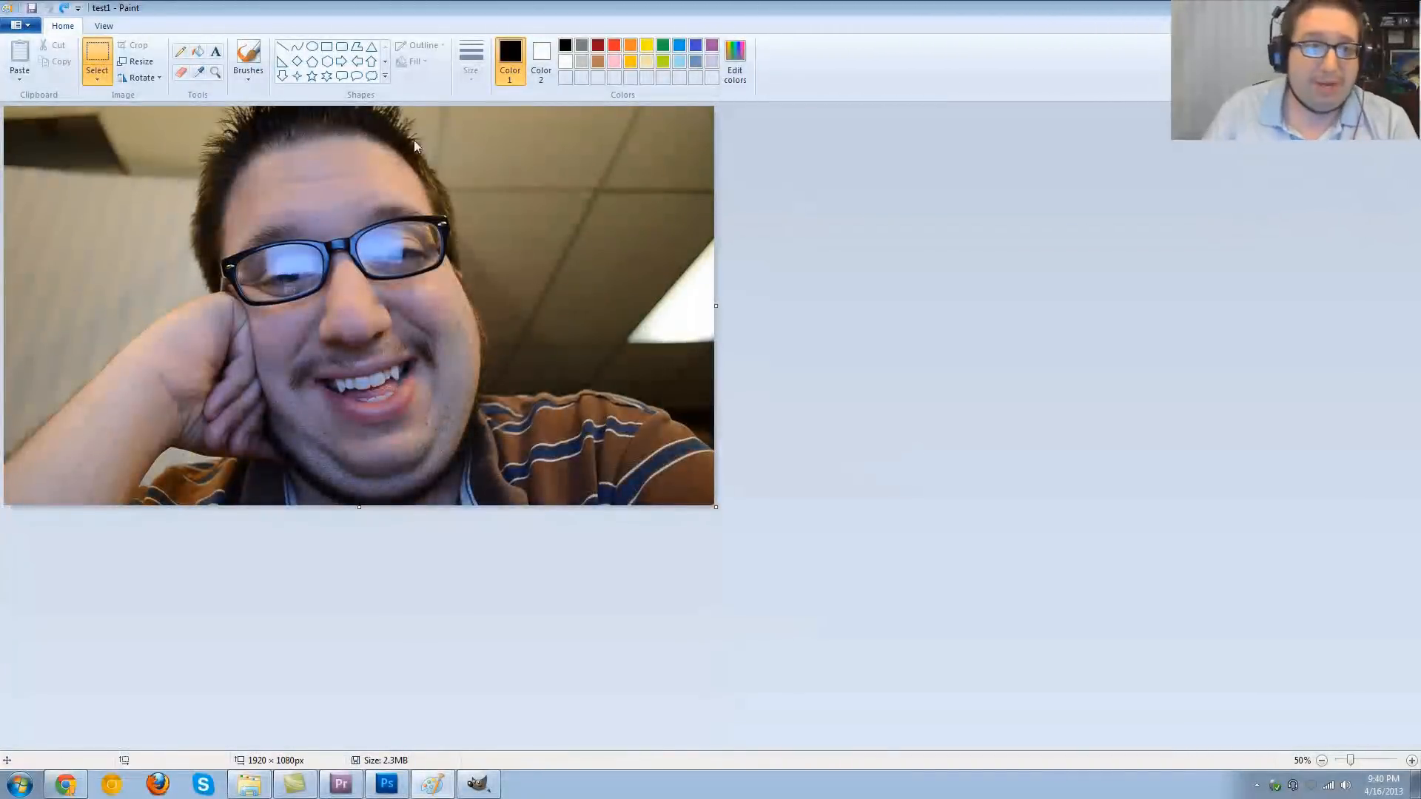
- Add the text "VEDA" in Paint over the ceiling area in the upper right of the photo
{"action": "left_click", "coordinate": [215, 52]}
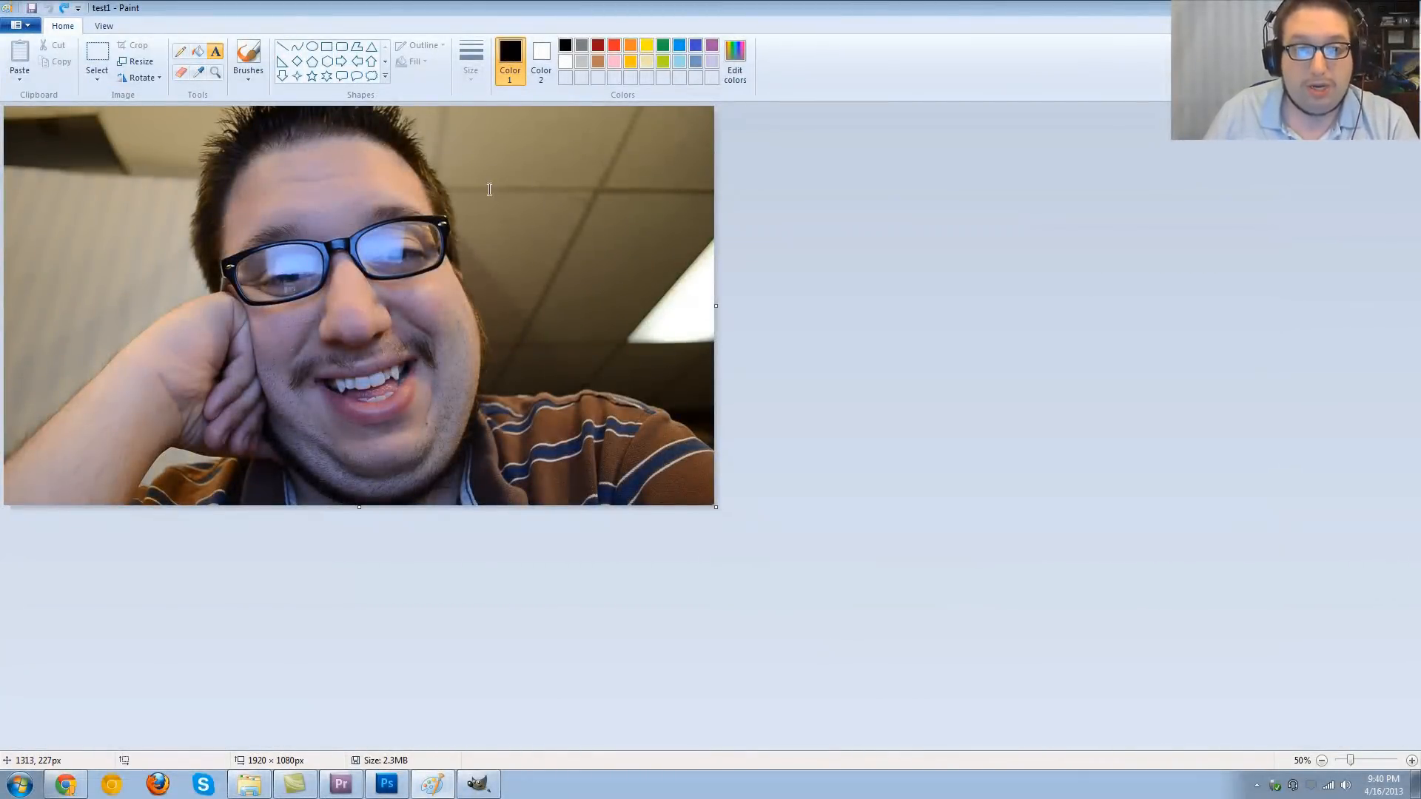
{"action": "left_click", "coordinate": [504, 160]}
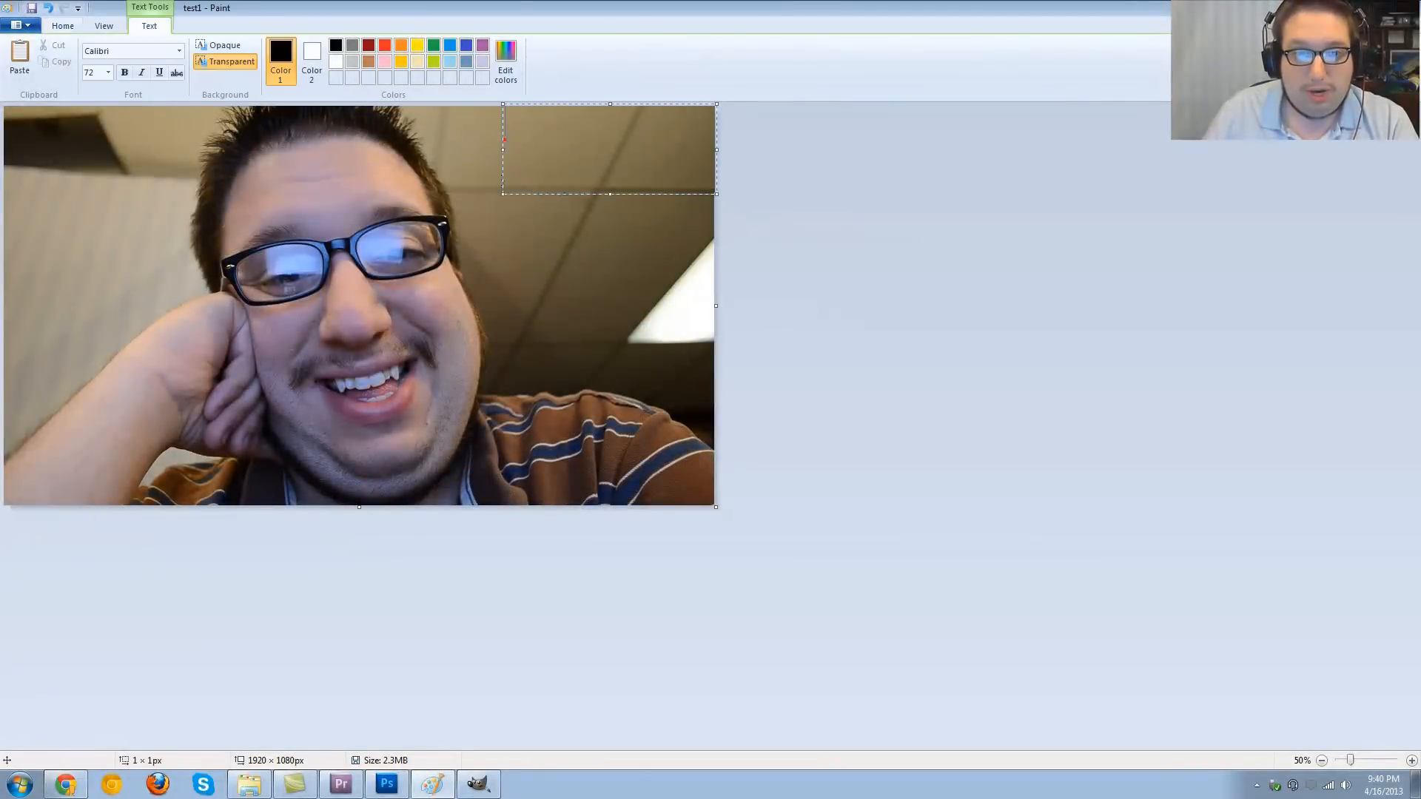
{"action": "type", "text": "VEDA"}
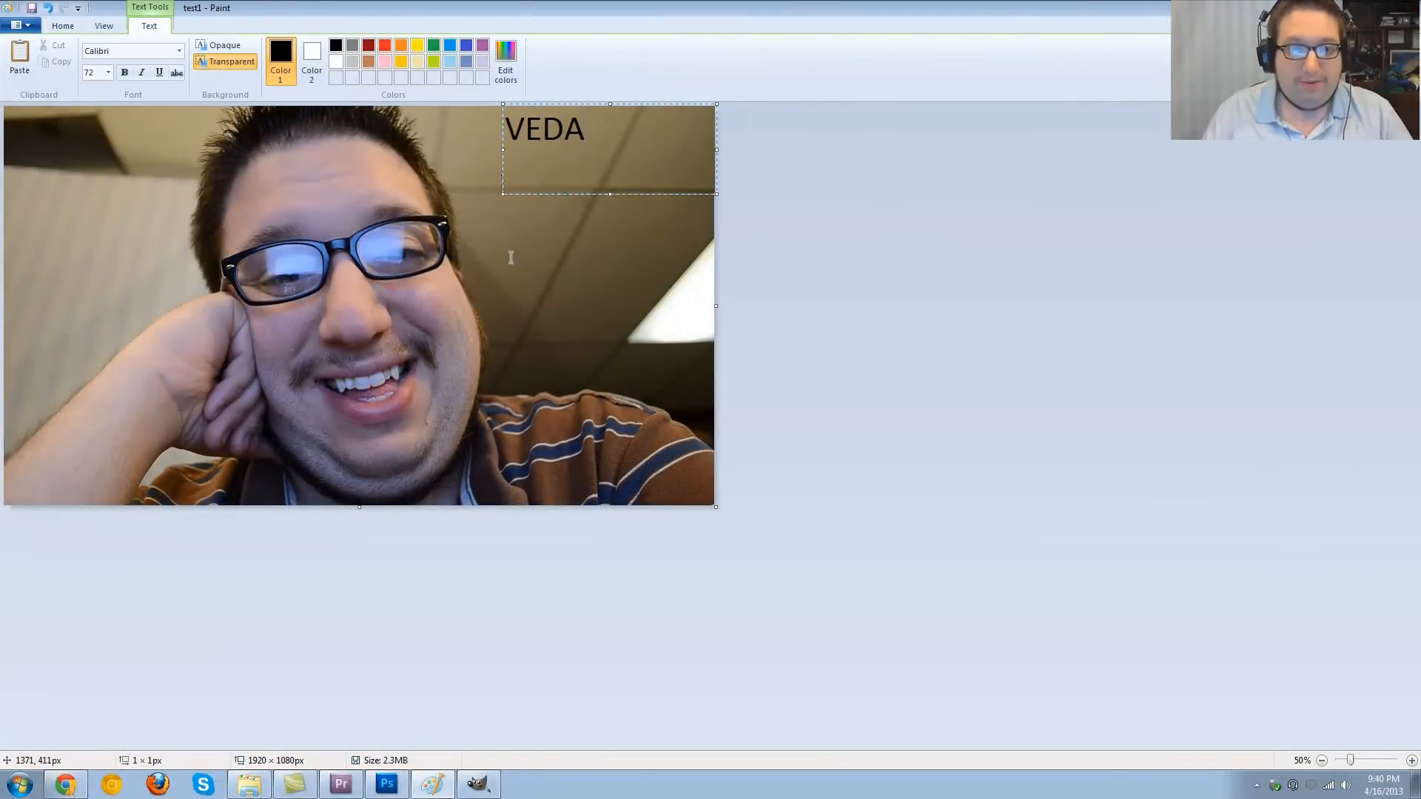
- Try to move the placed "VEDA" text lower with a rectangular selection, then undo the move and the text
{"action": "left_click", "coordinate": [63, 26]}
{"action": "left_click", "coordinate": [97, 55]}
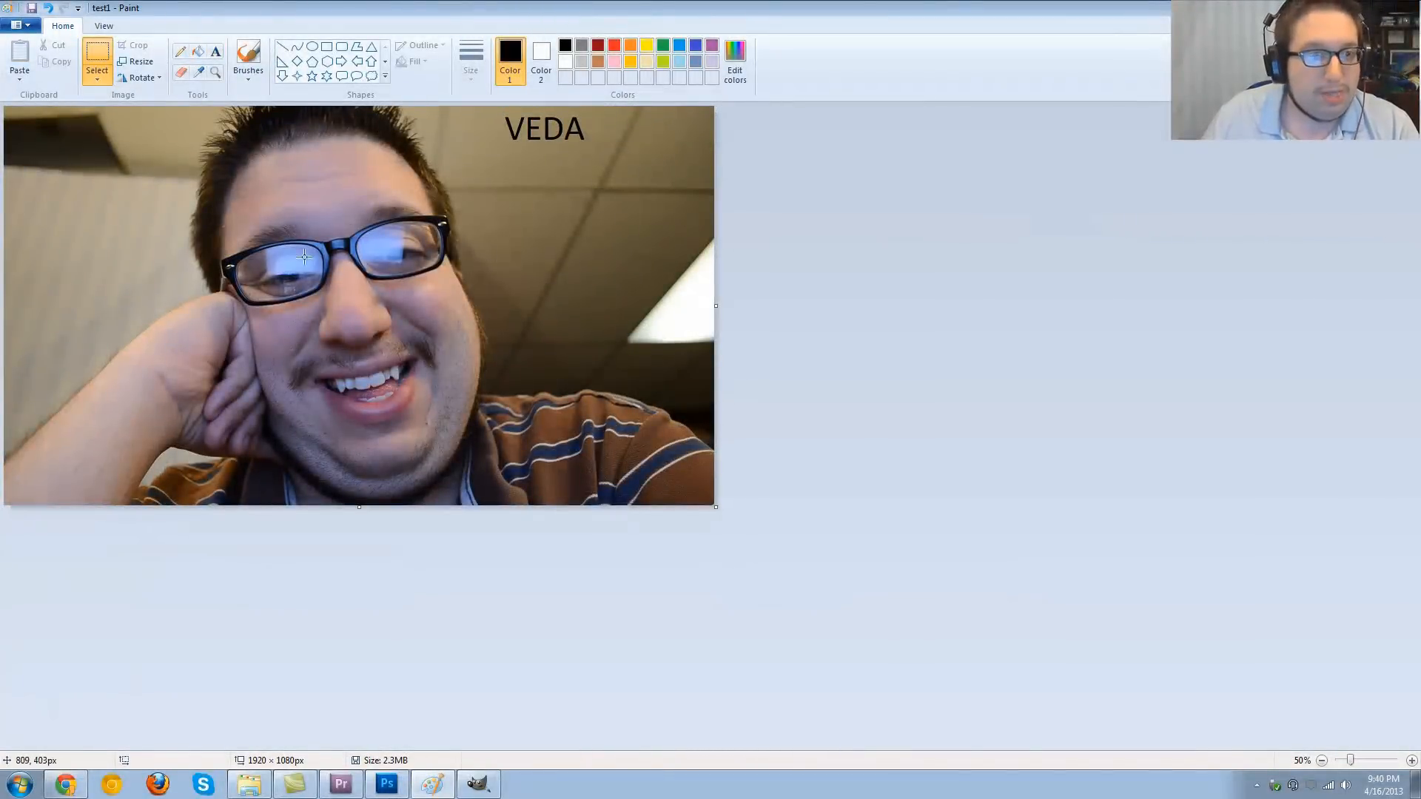
{"action": "left_click_drag", "start_coordinate": [498, 112], "coordinate": [570, 202]}
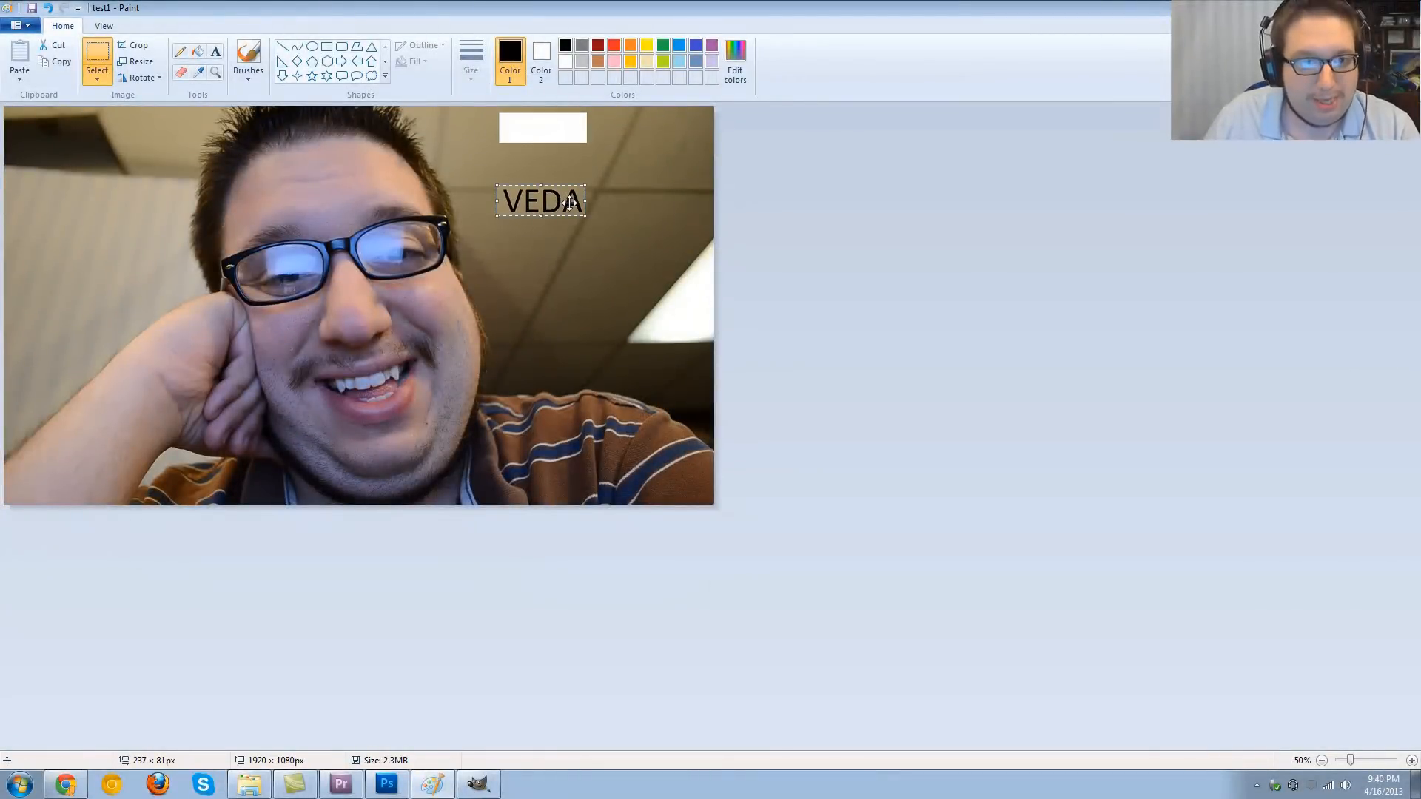
{"action": "key", "text": "ctrl+z"}
{"action": "key", "text": "ctrl+z"}
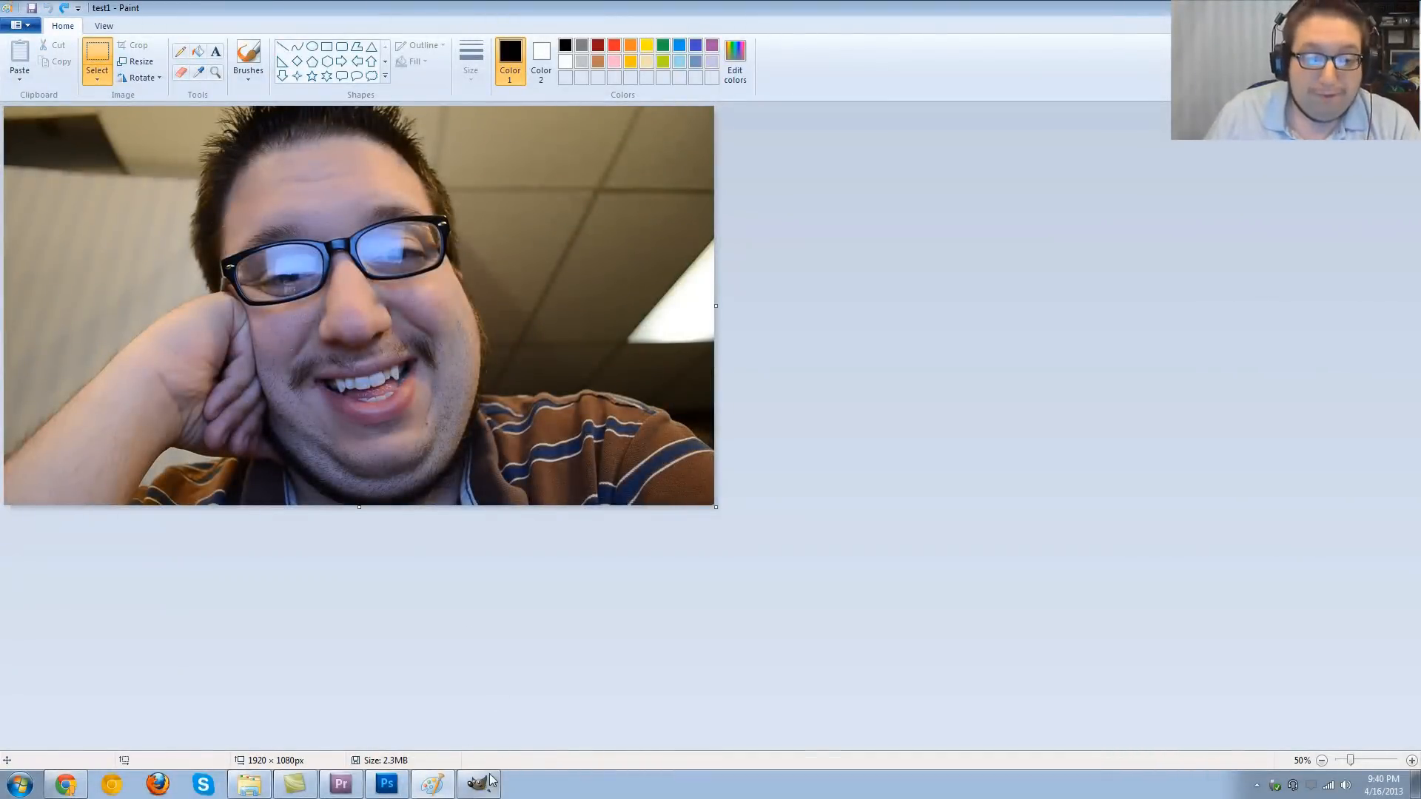
- Switch to GIMP and add the text "VEDA" at size 196 over the left half of the photo
{"action": "mouse_move", "coordinate": [492, 783]}
{"action": "left_click", "coordinate": [477, 750]}
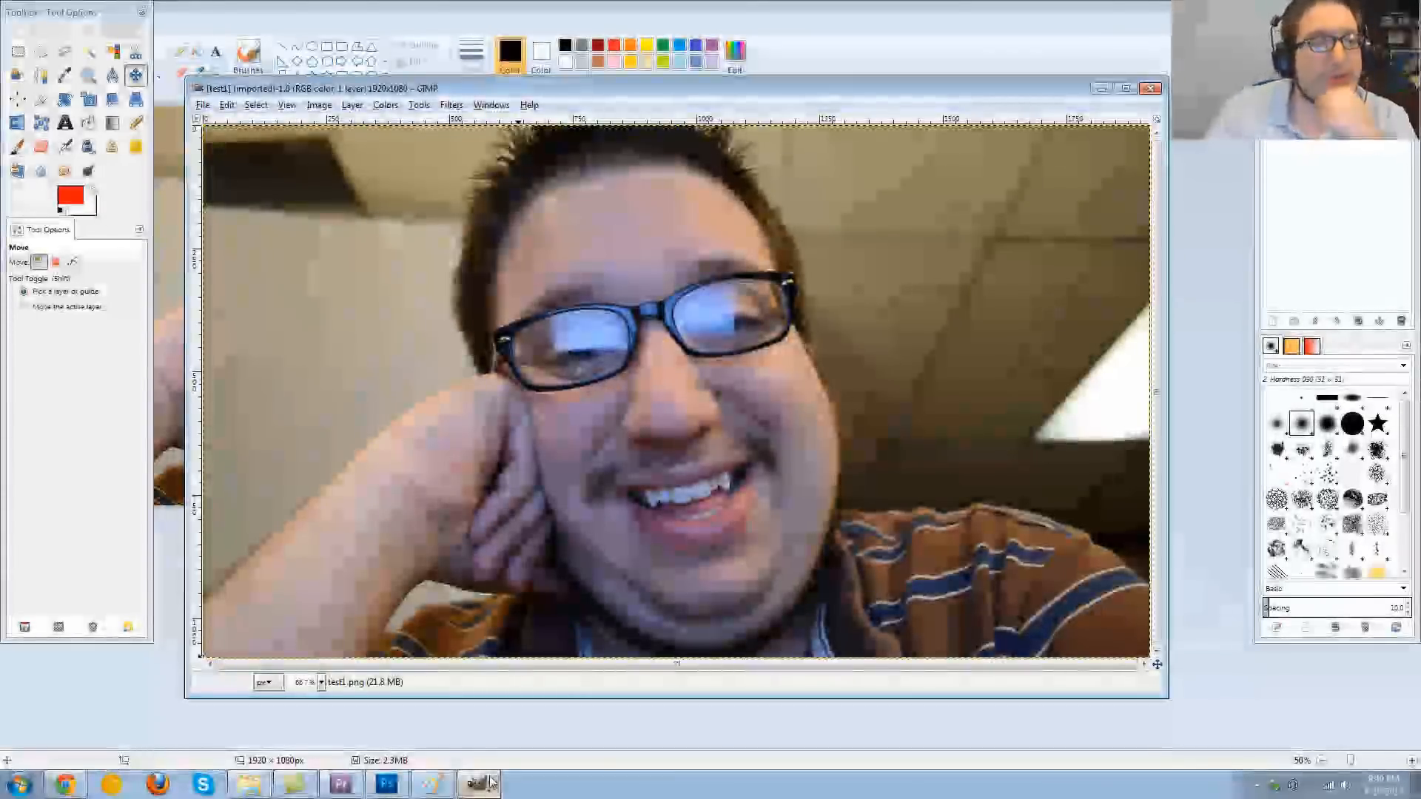
{"action": "left_click", "coordinate": [64, 124]}
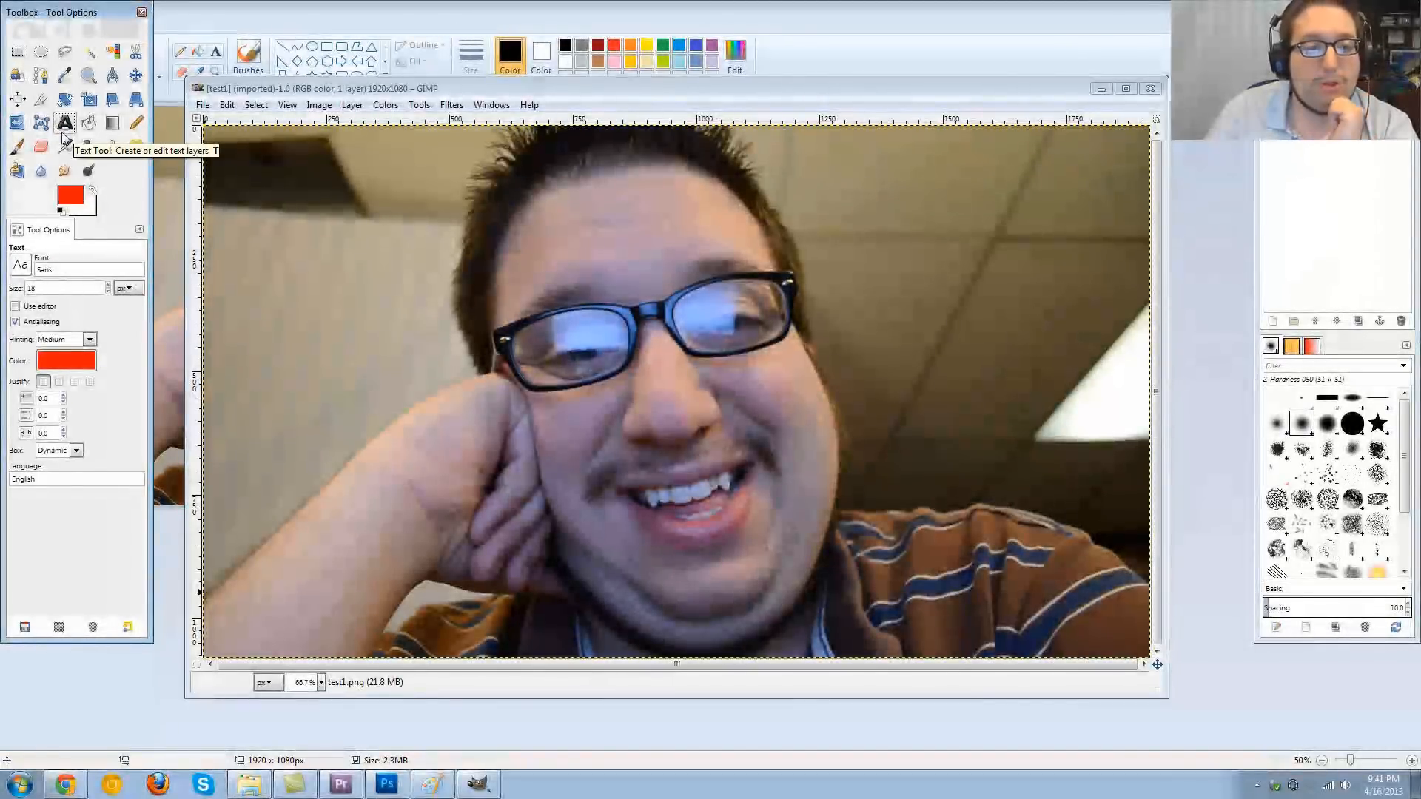
{"action": "left_click", "coordinate": [361, 333]}
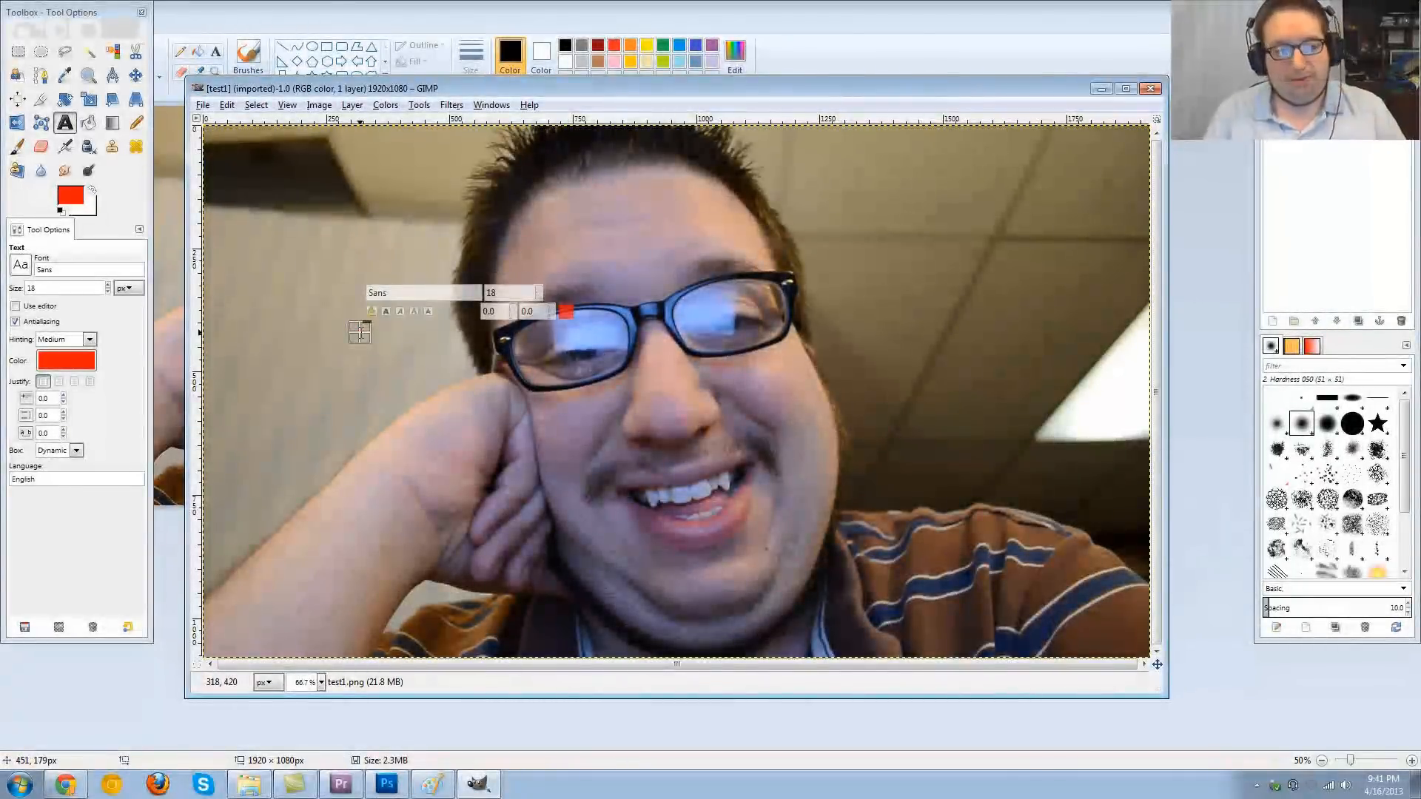
{"action": "type", "text": "VEDA"}
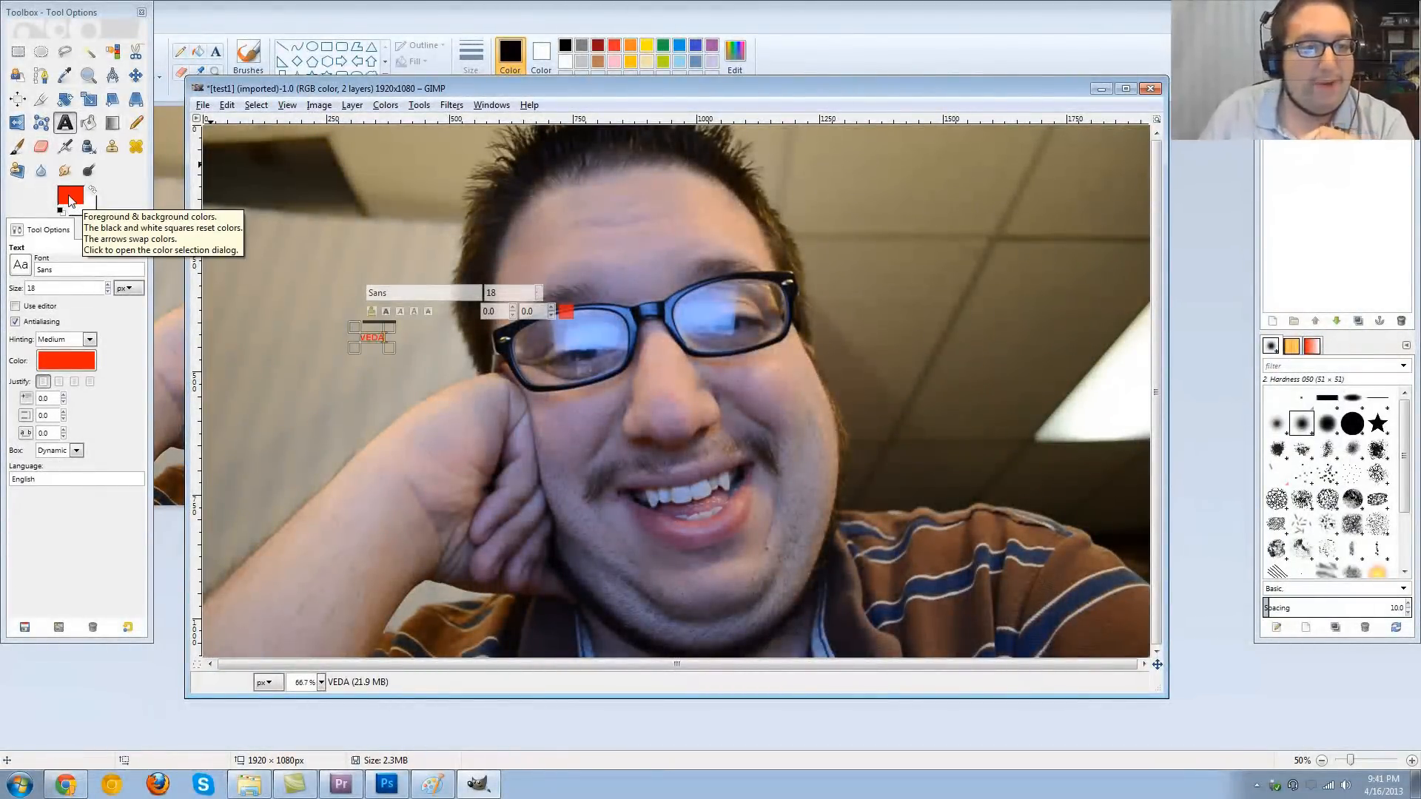
{"action": "double_click", "coordinate": [381, 340]}
{"action": "left_click", "coordinate": [539, 290]}
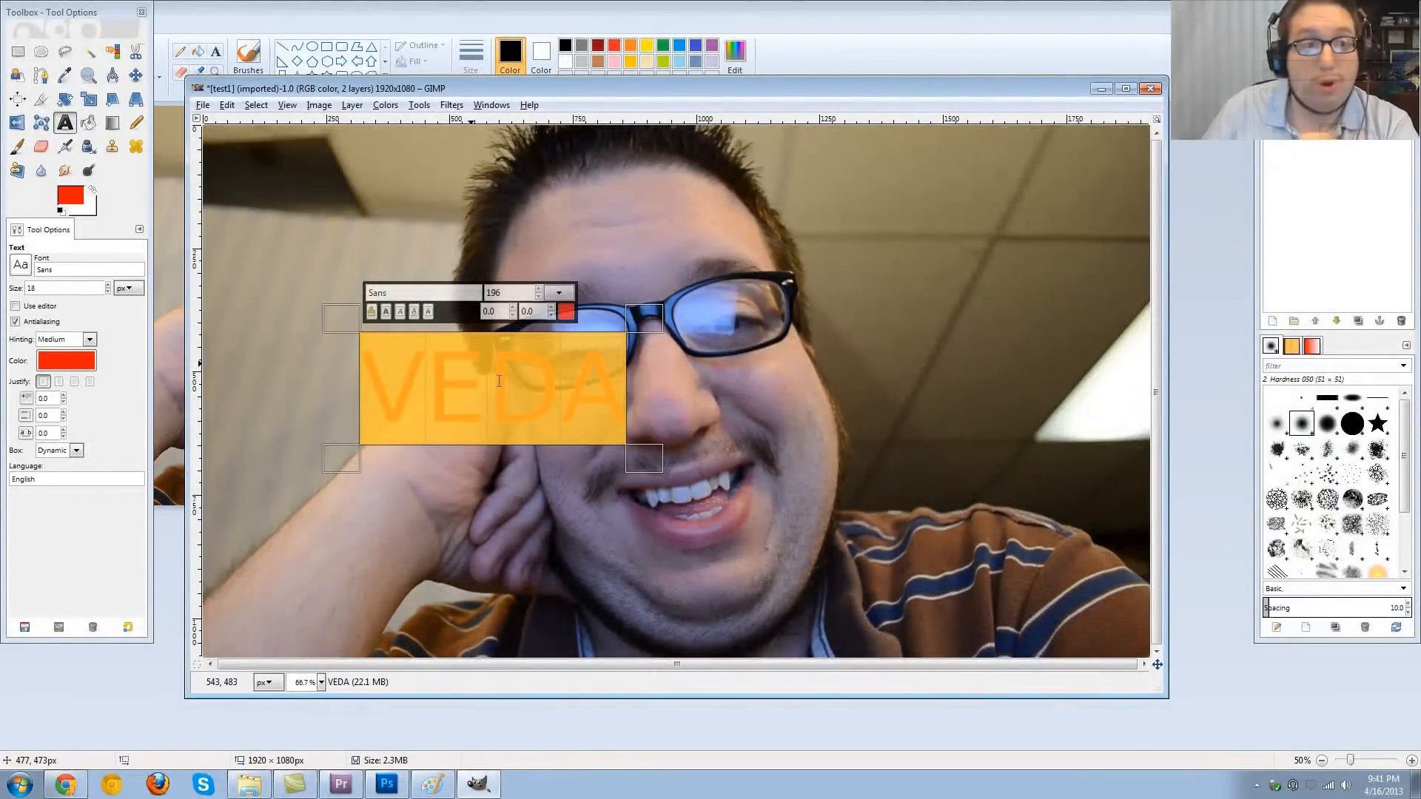
- Set the foreground color to black
{"action": "left_click", "coordinate": [71, 195]}
{"action": "left_click", "coordinate": [95, 181]}
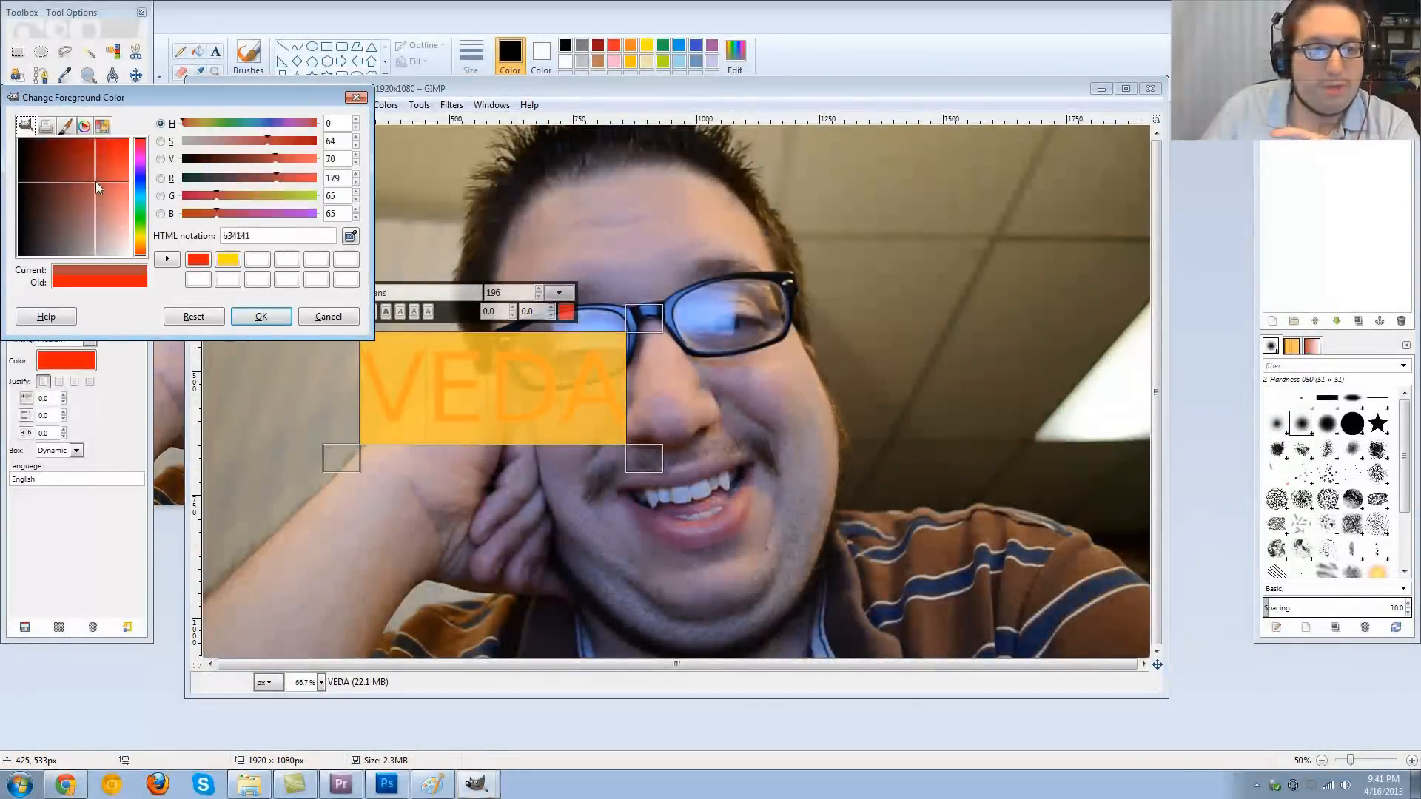
{"action": "left_click_drag", "start_coordinate": [95, 180], "coordinate": [95, 253]}
{"action": "left_click", "coordinate": [261, 316]}
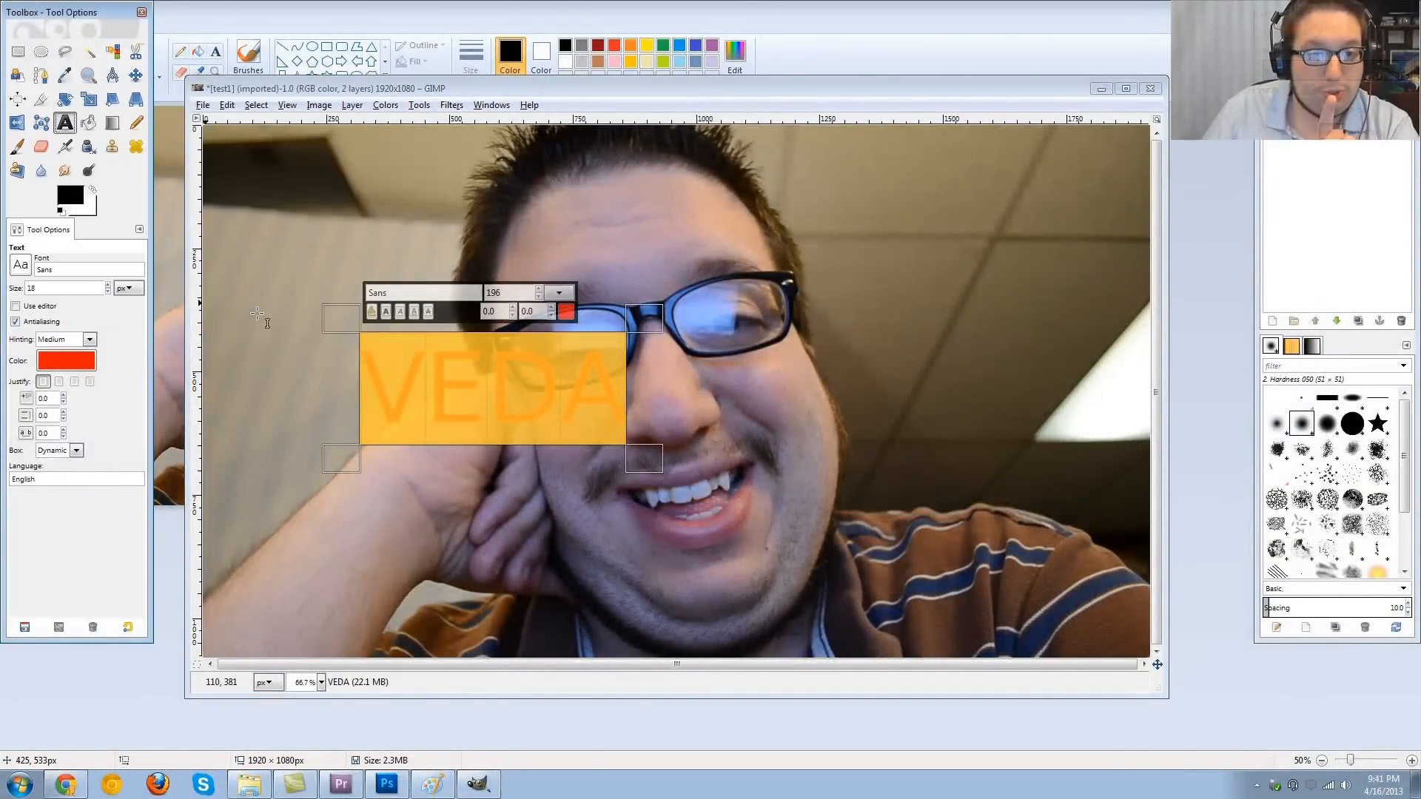
- Outline the red VEDA letters with a 6 px solid-color stroke from a by-color selection, and clear the selection
{"action": "left_click", "coordinate": [109, 53]}
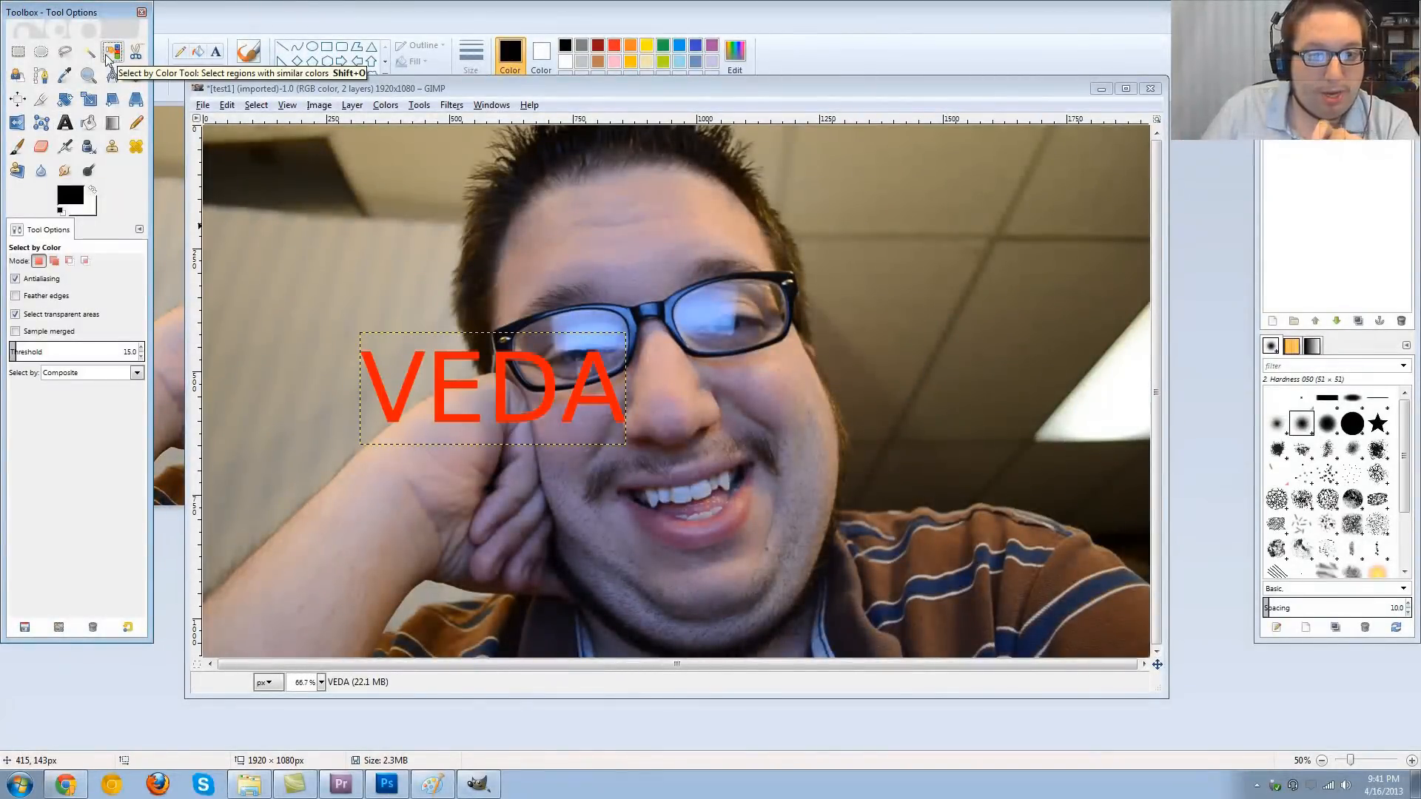
{"action": "left_click", "coordinate": [387, 395]}
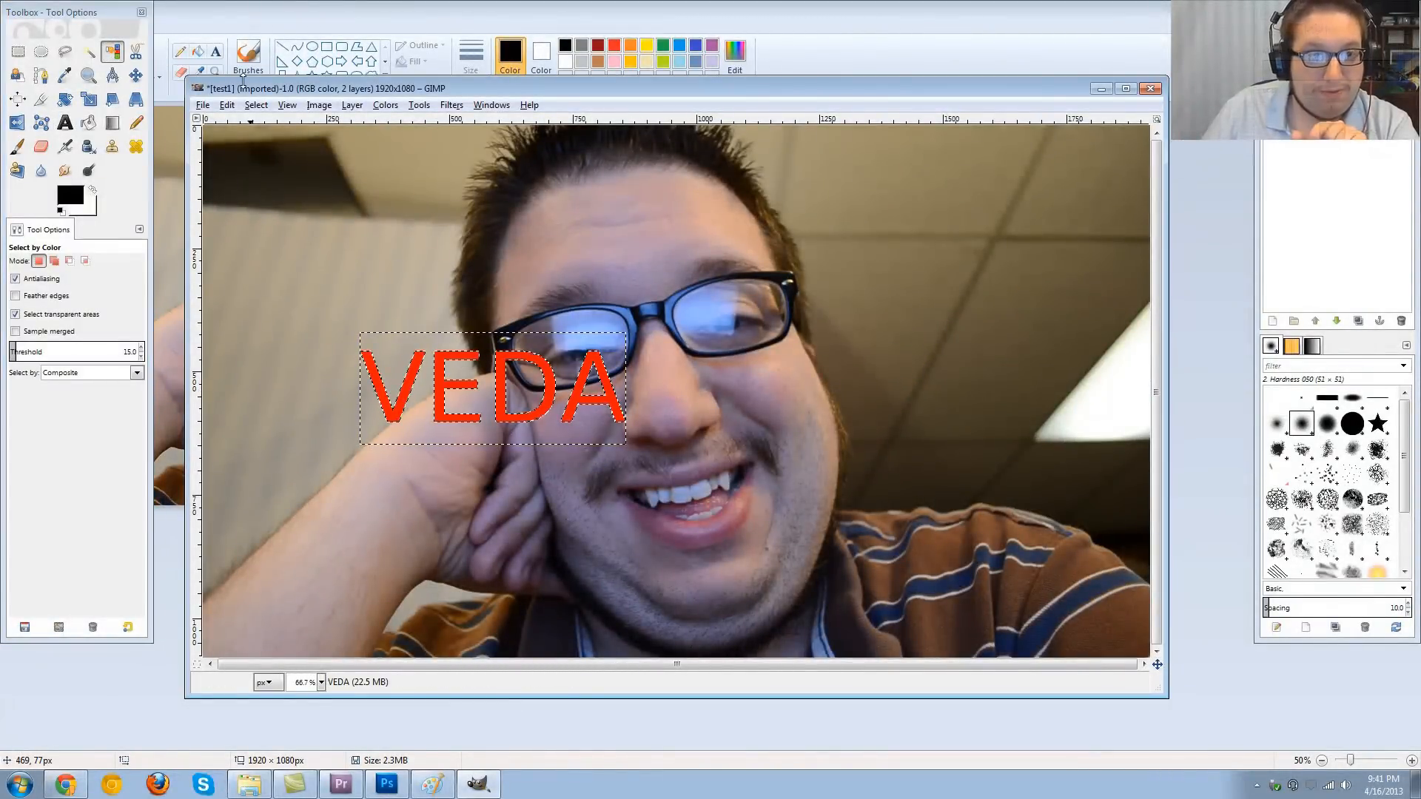
{"action": "left_click", "coordinate": [231, 105]}
{"action": "left_click", "coordinate": [283, 364]}
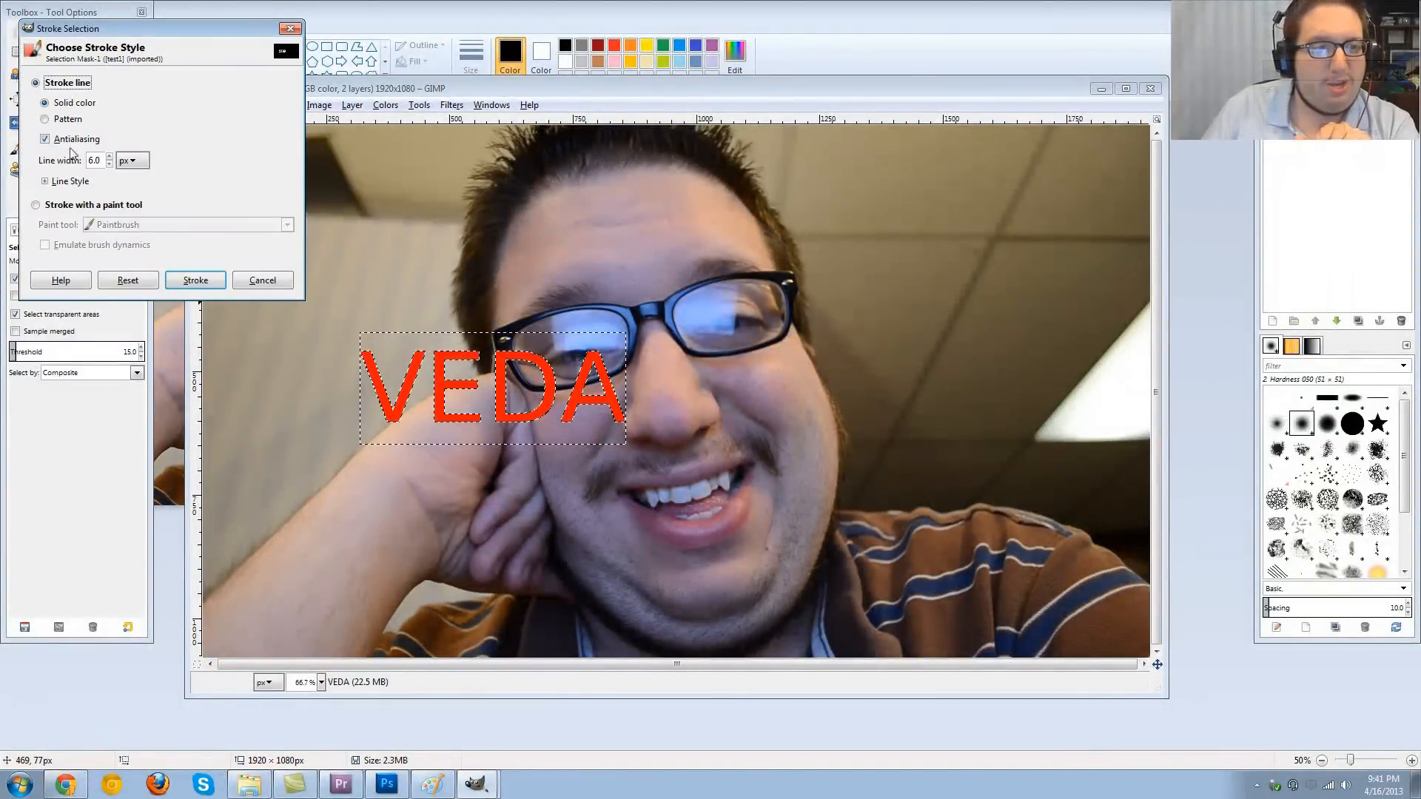
{"action": "left_click", "coordinate": [188, 284]}
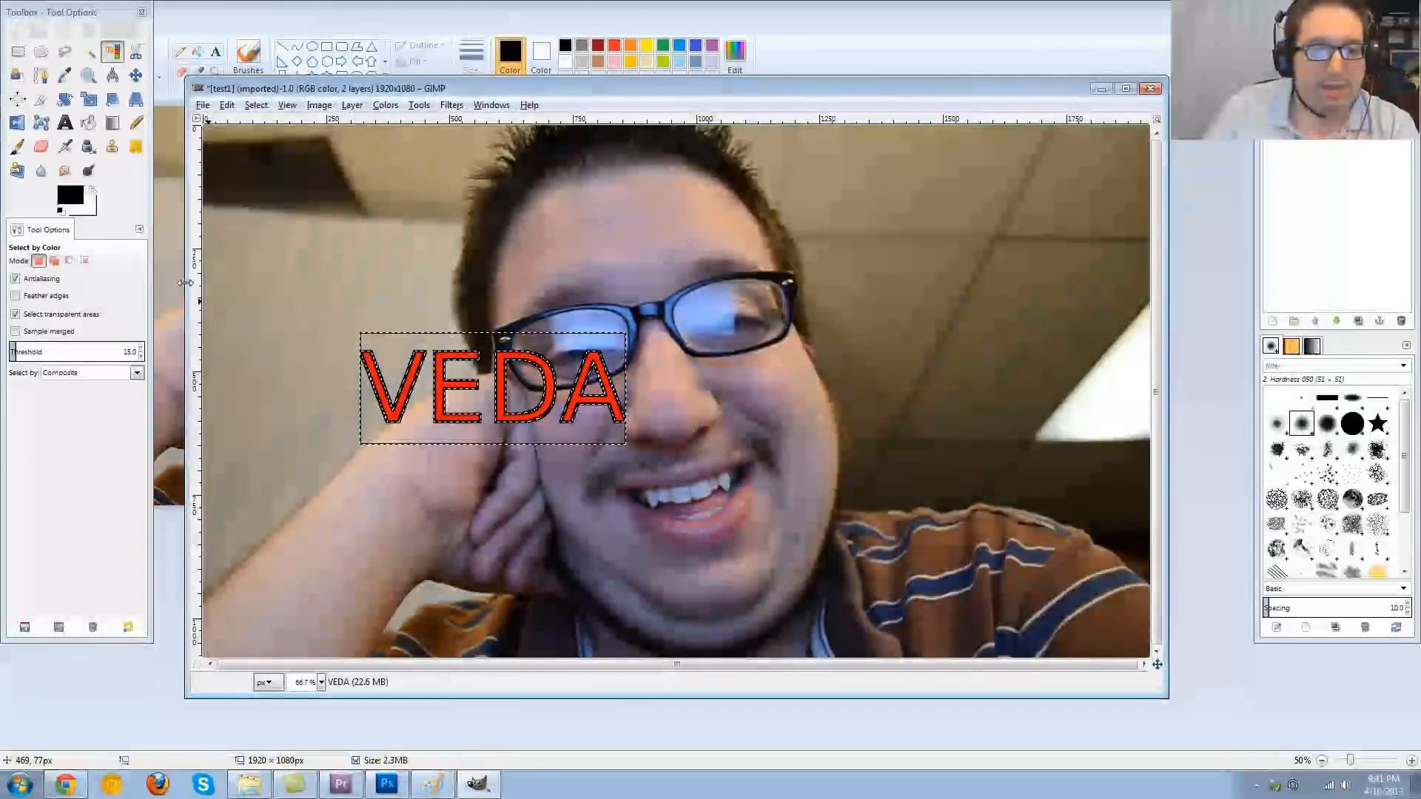
{"action": "key", "text": "ctrl+shift+a"}
{"action": "key", "text": "r"}
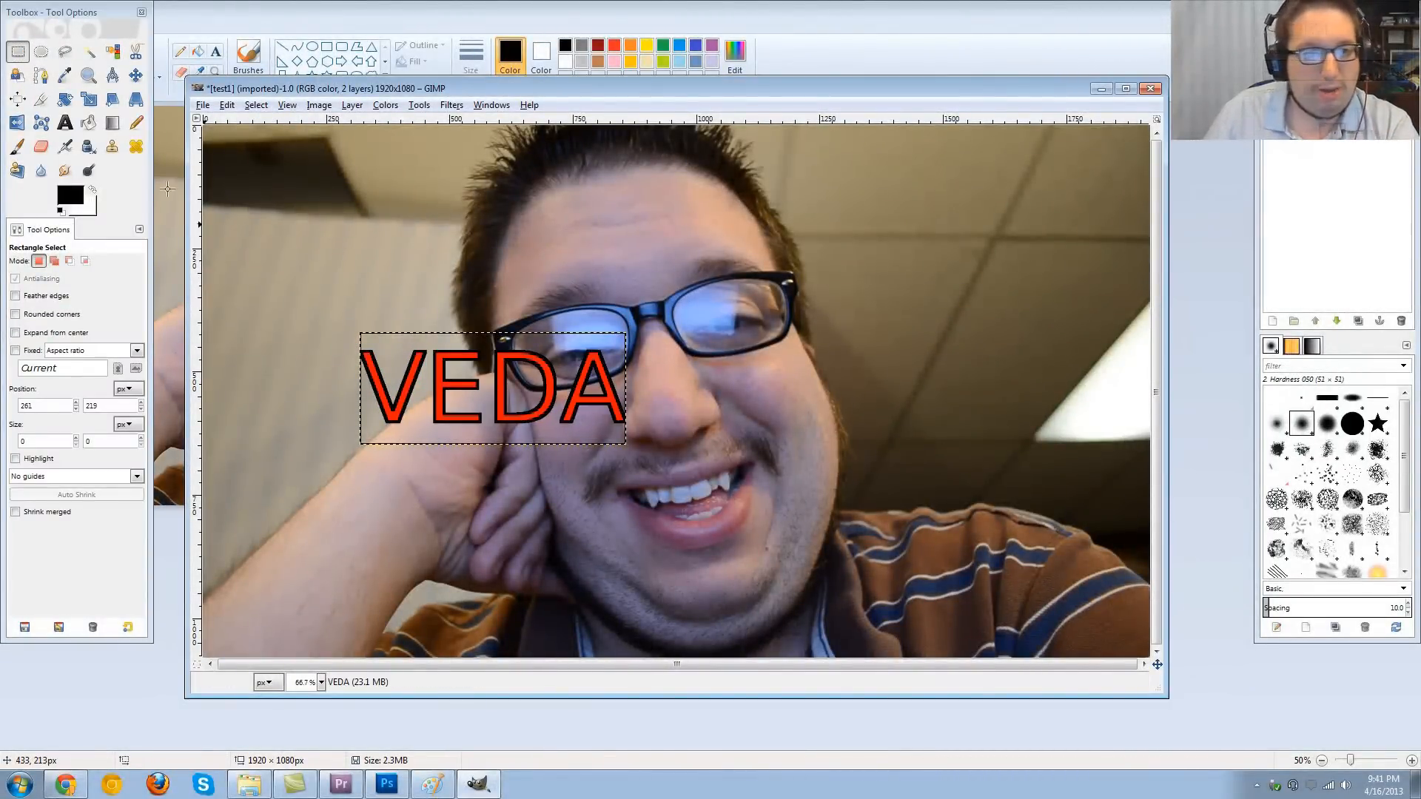
- Move the outlined VEDA text to the ceiling area in the upper right of the photo, keeping the photo aligned with the canvas
{"action": "left_click", "coordinate": [137, 77]}
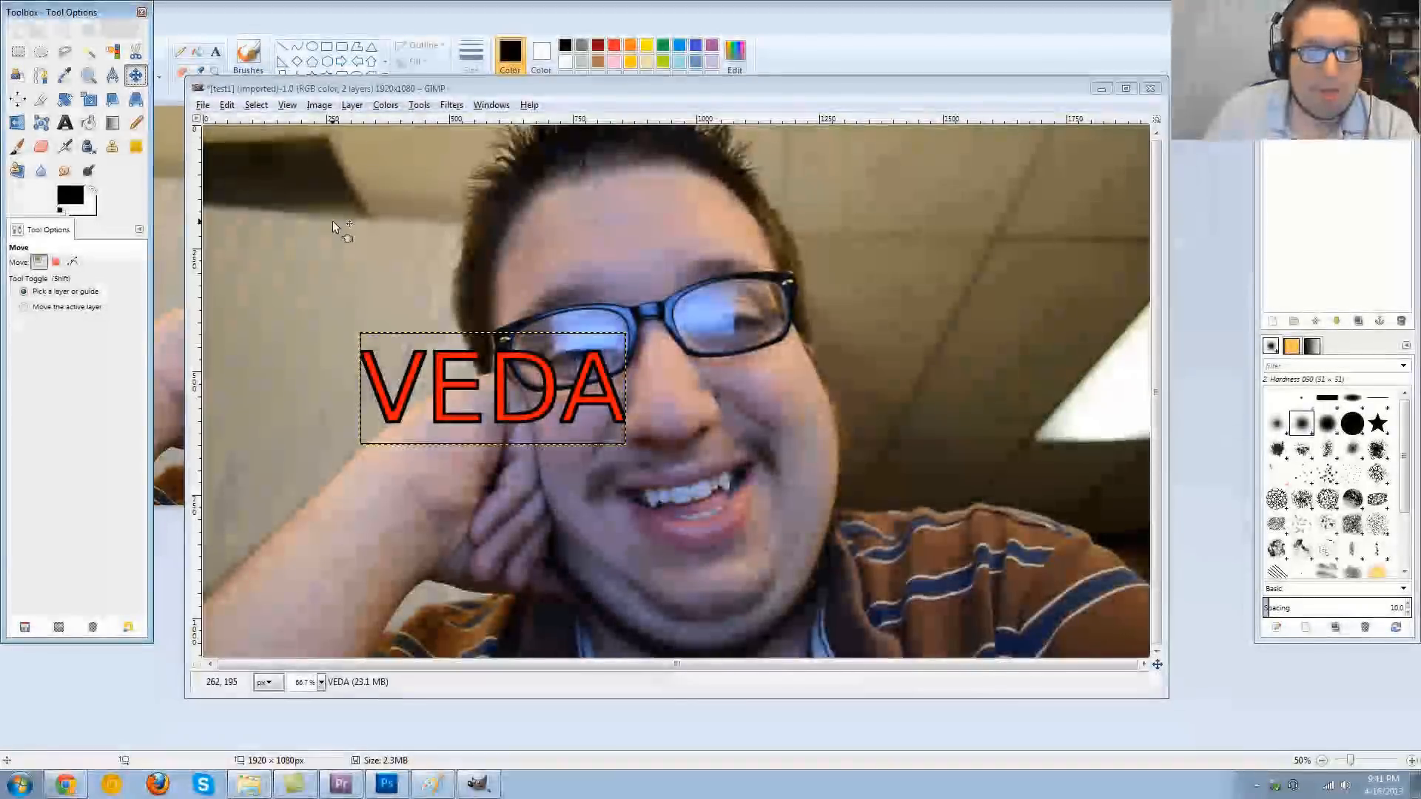
{"action": "left_click_drag", "start_coordinate": [332, 220], "coordinate": [388, 239]}
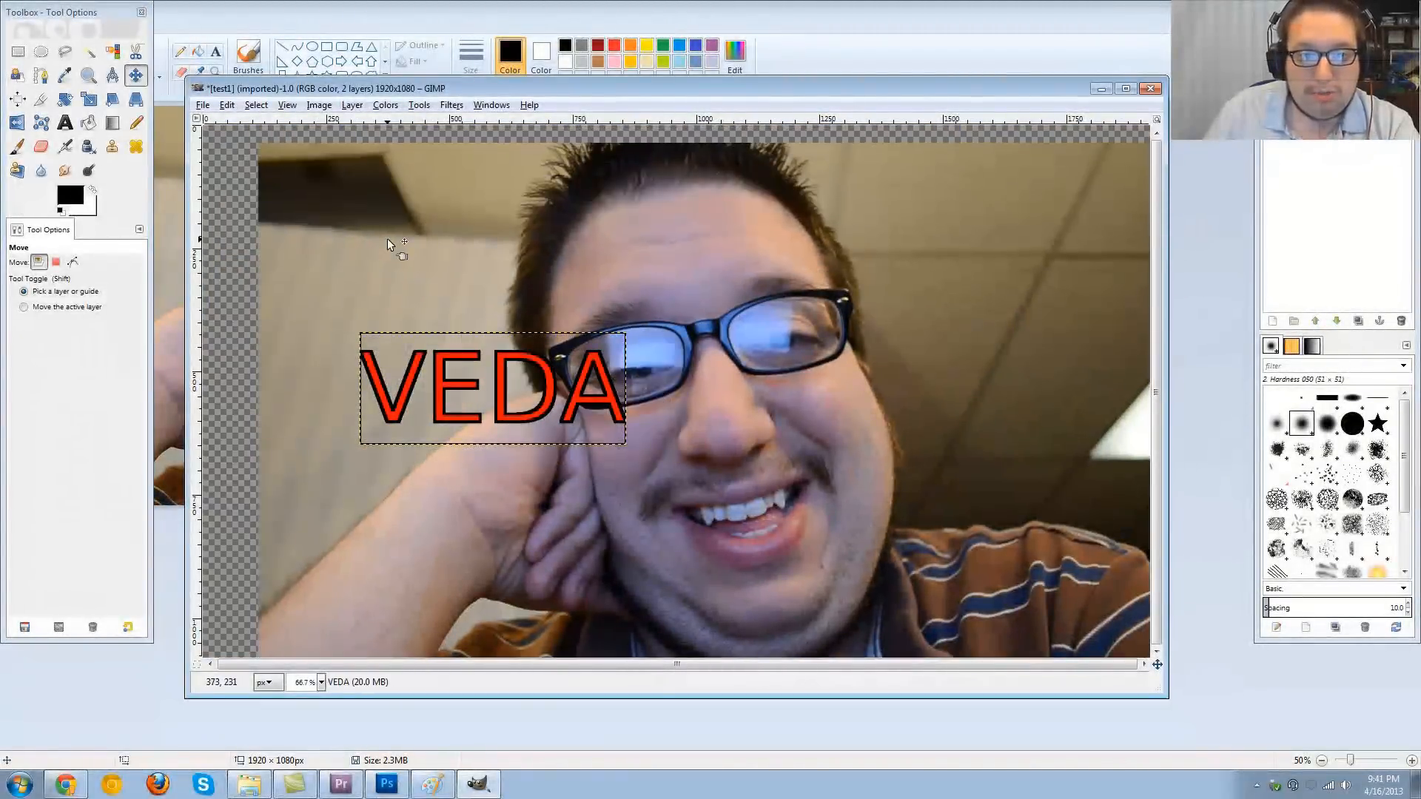
{"action": "left_click_drag", "start_coordinate": [383, 367], "coordinate": [335, 348]}
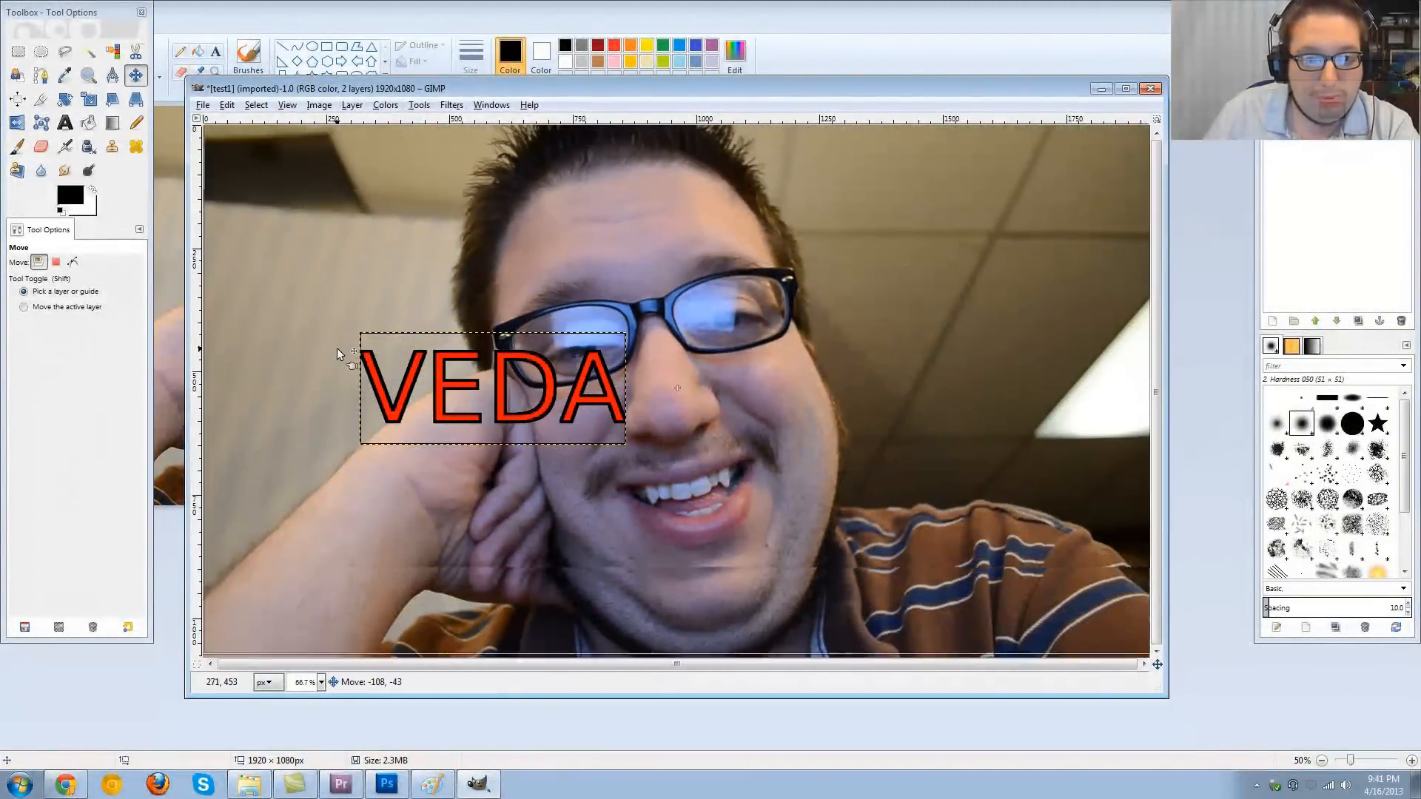
{"action": "left_click_drag", "start_coordinate": [372, 388], "coordinate": [884, 235]}
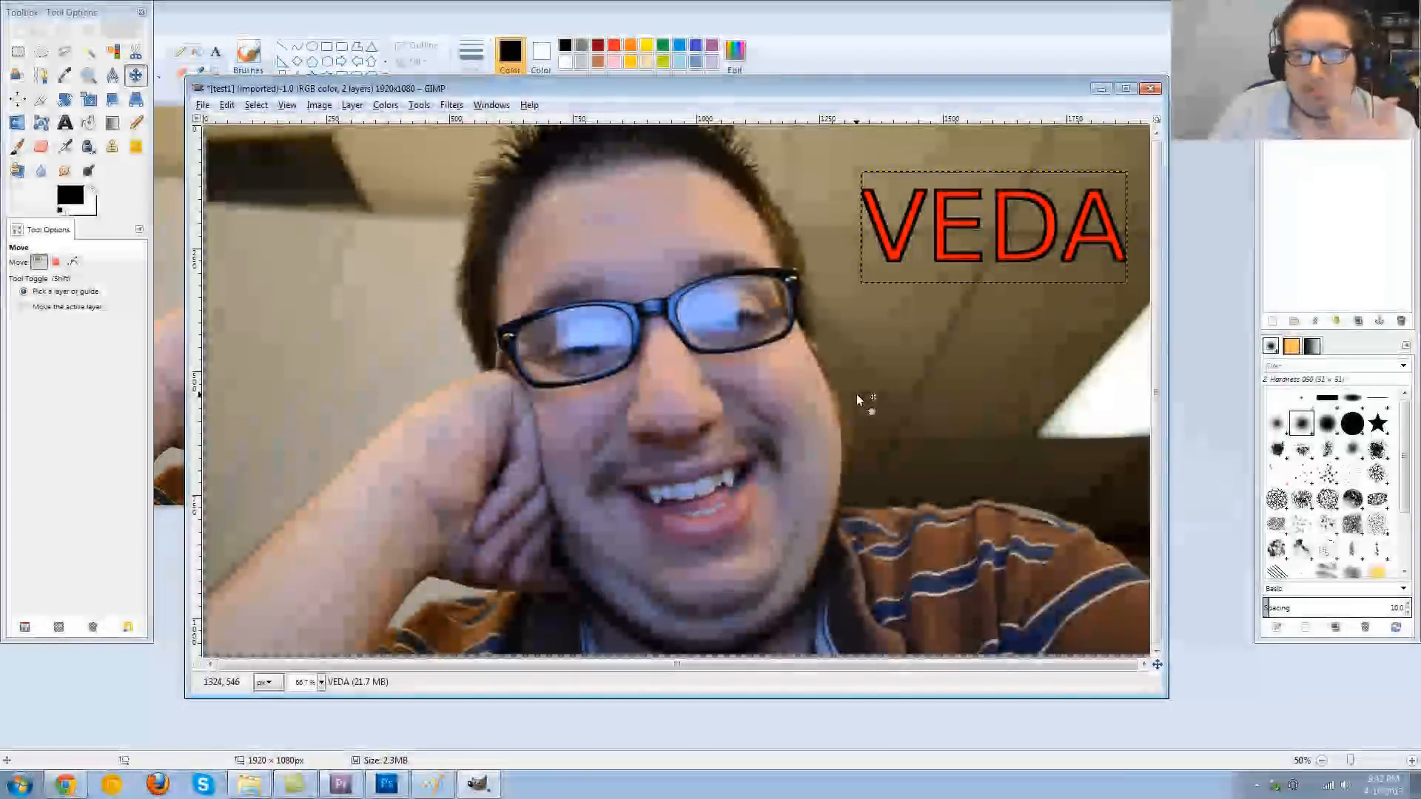